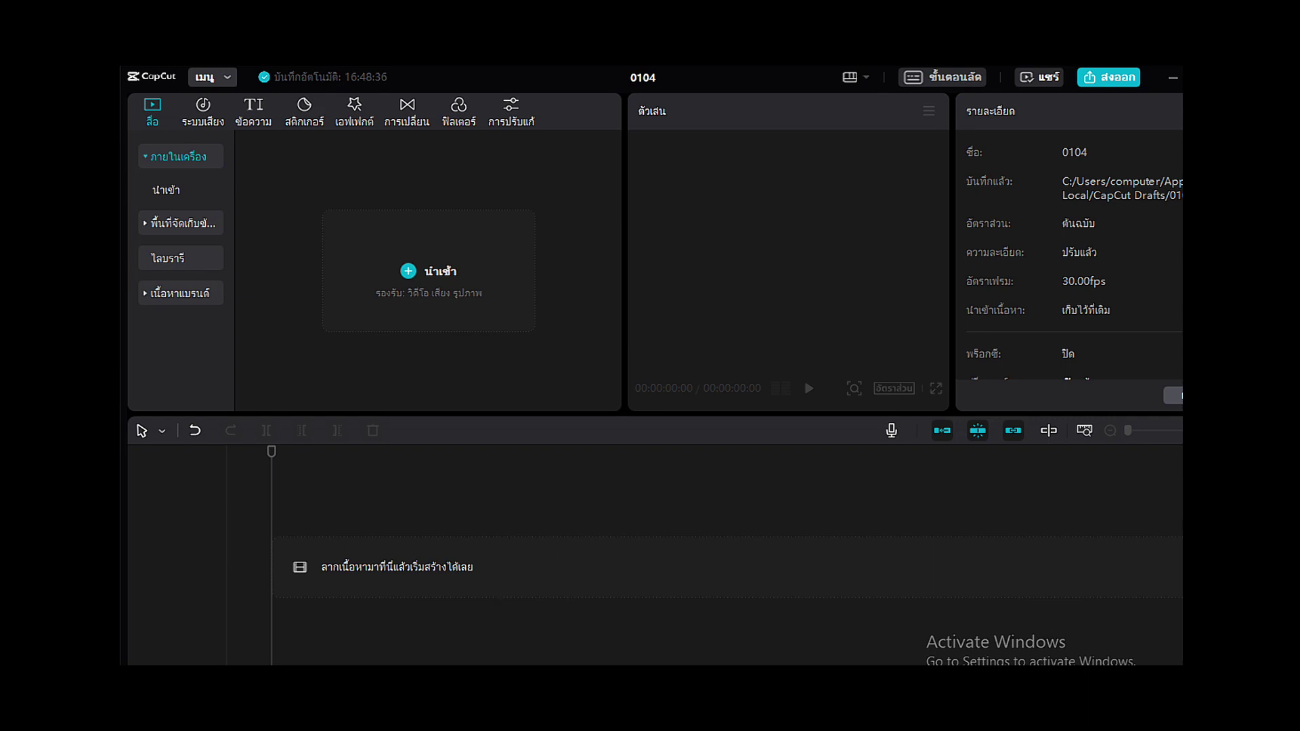
- Import all the video clips from the Test folder into the CapCut project's media
{"action": "mouse_move", "coordinate": [387, 674]}
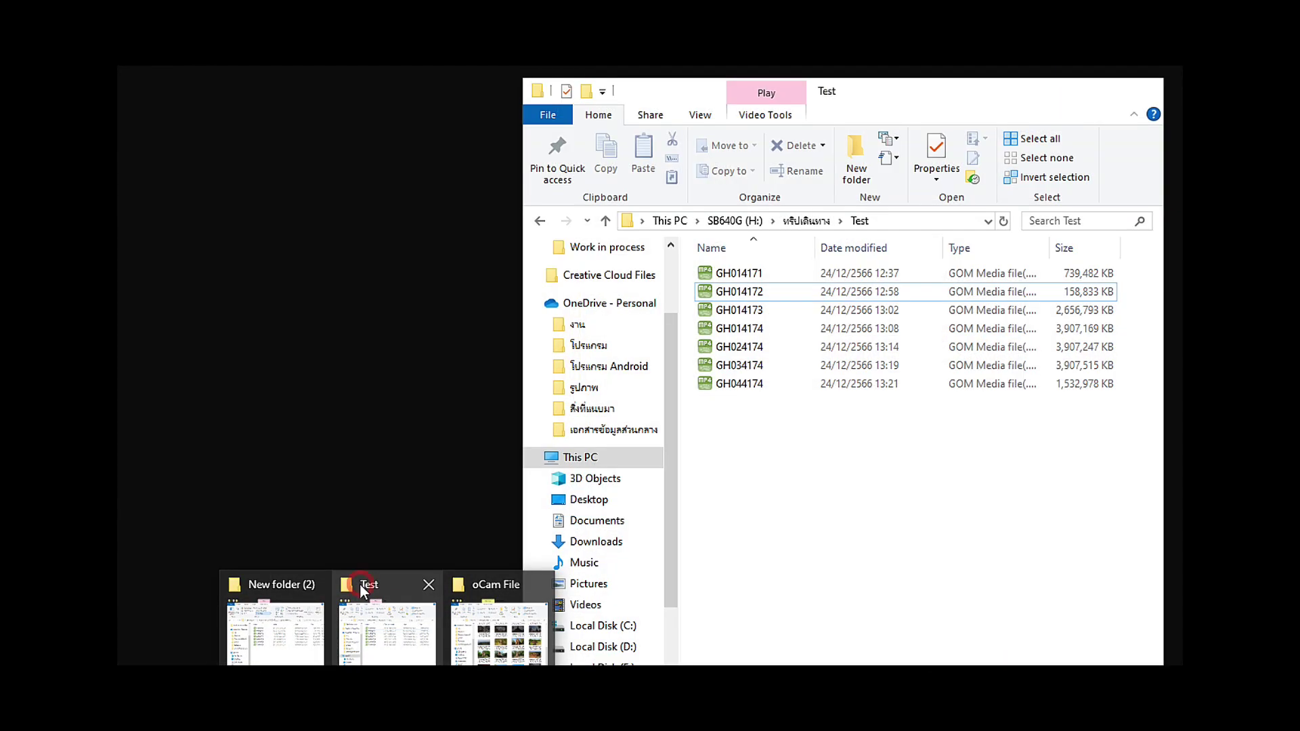
{"action": "left_click", "coordinate": [360, 584]}
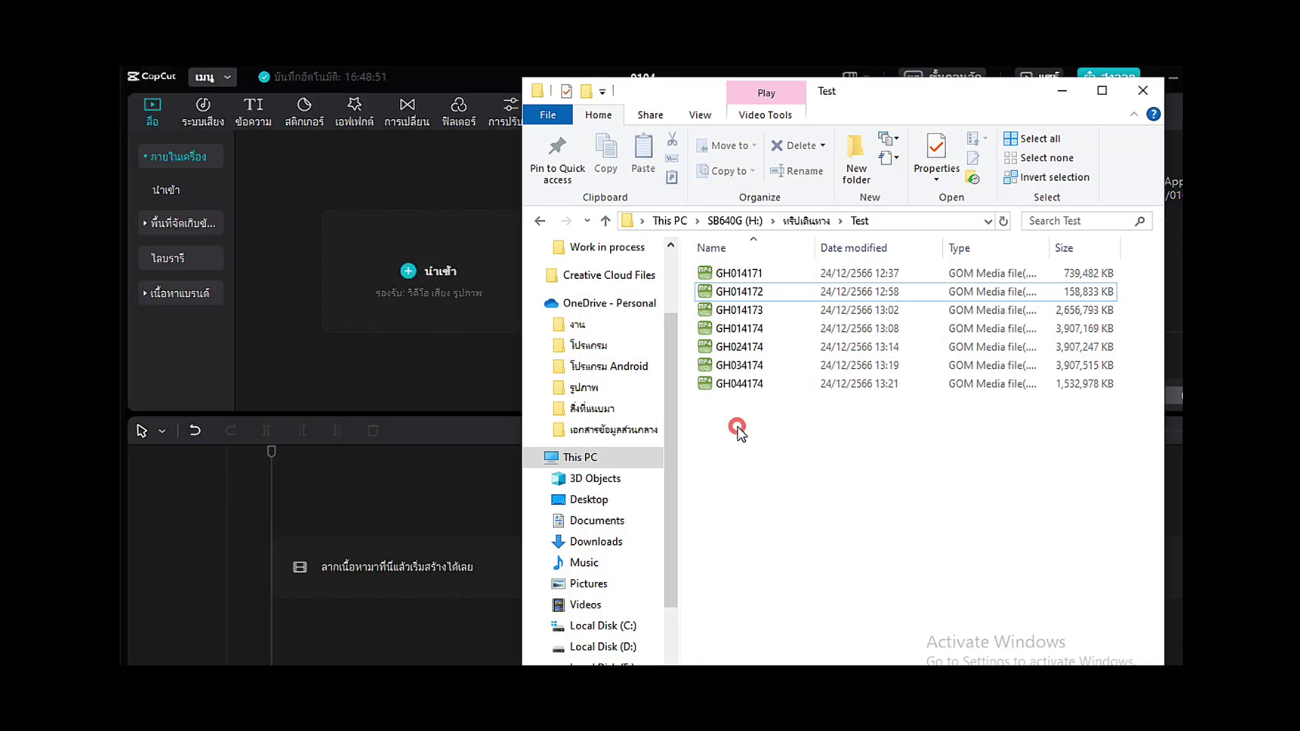
{"action": "left_click_drag", "start_coordinate": [737, 427], "coordinate": [436, 287]}
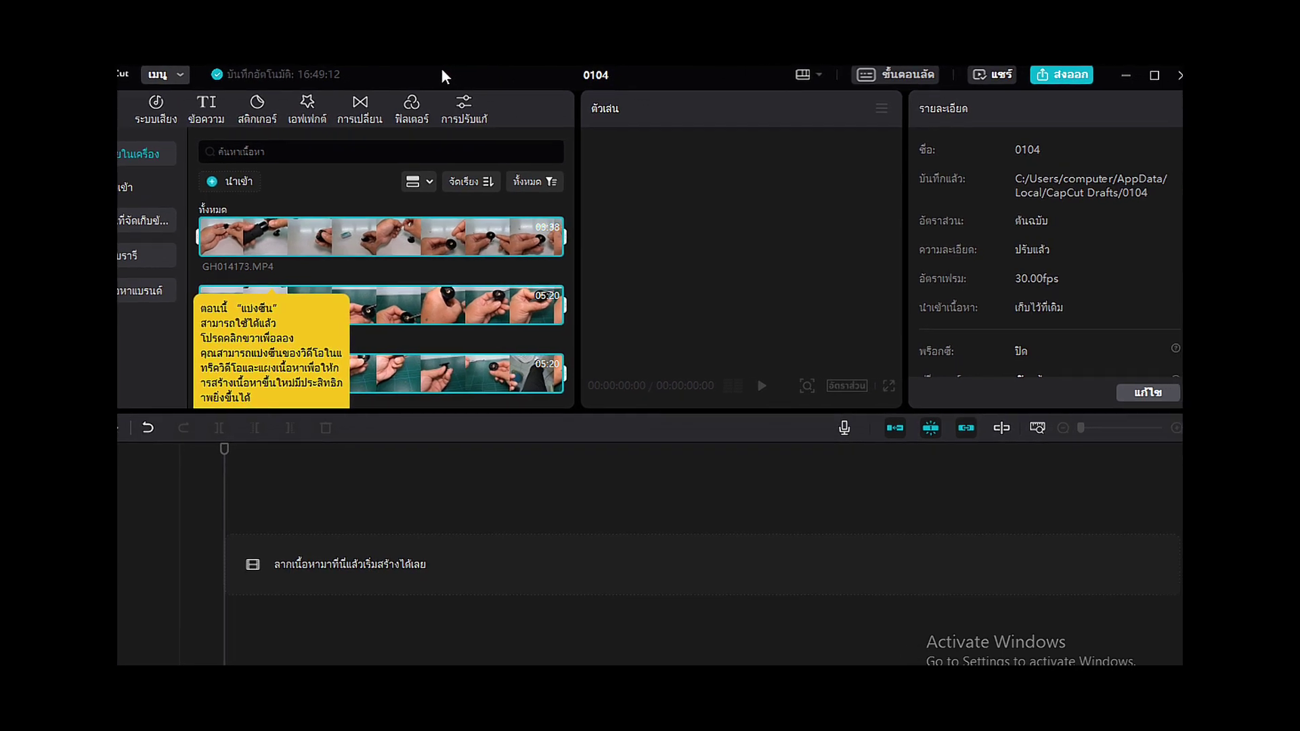
- Try enabling the project's proxy at 540P resolution and discard the settings changes
{"action": "left_click", "coordinate": [1147, 398]}
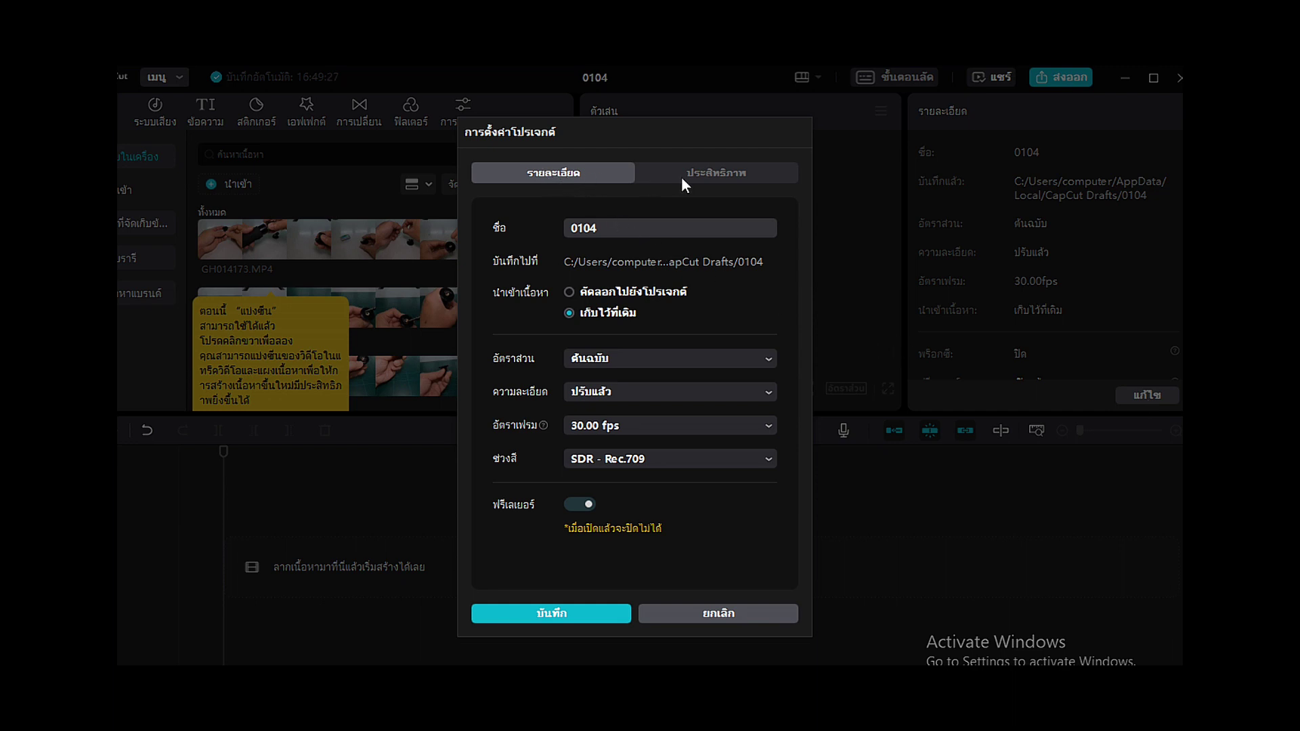
{"action": "left_click", "coordinate": [728, 179]}
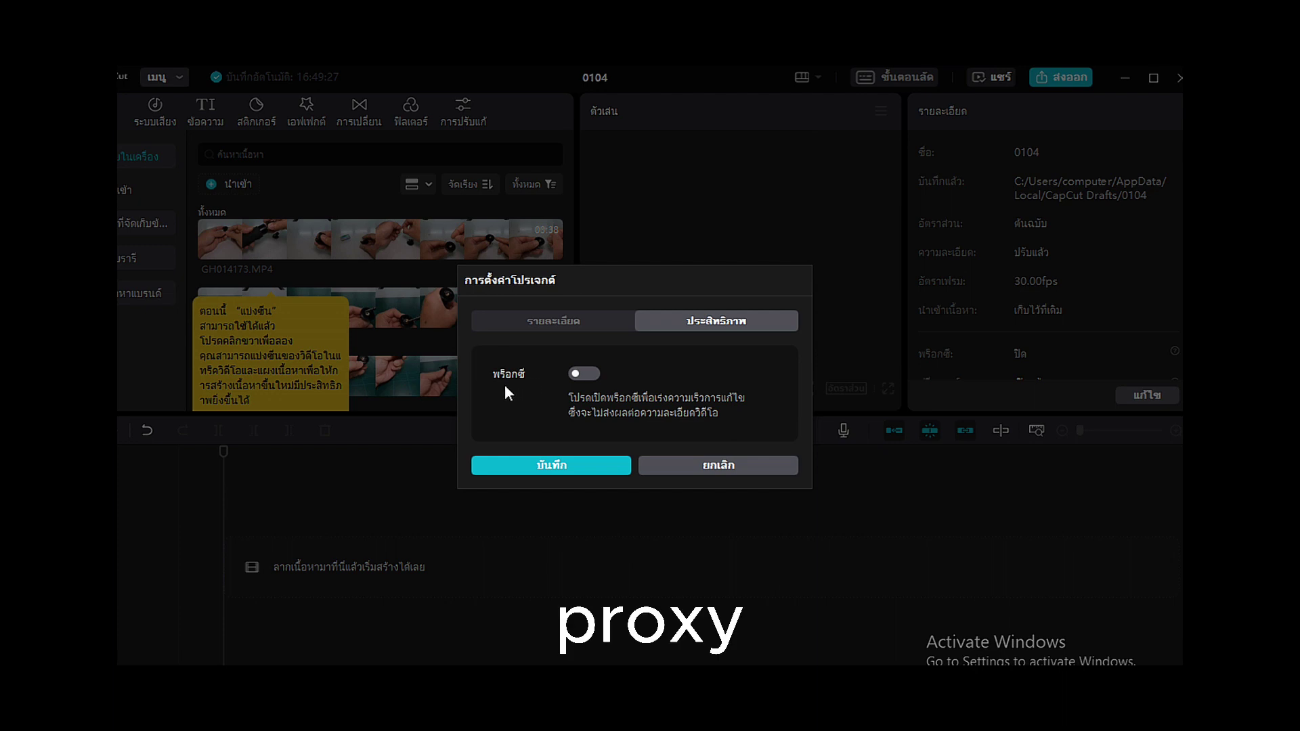
{"action": "left_click", "coordinate": [593, 373]}
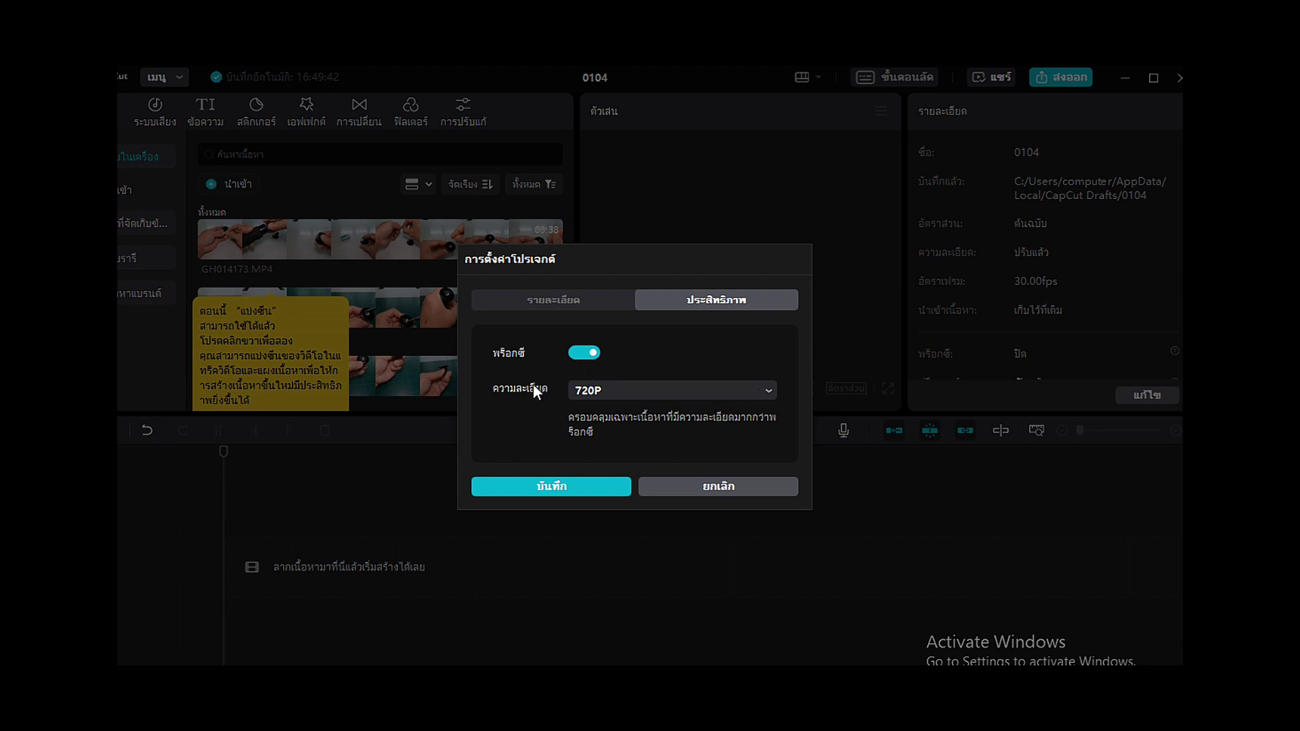
{"action": "left_click", "coordinate": [766, 390]}
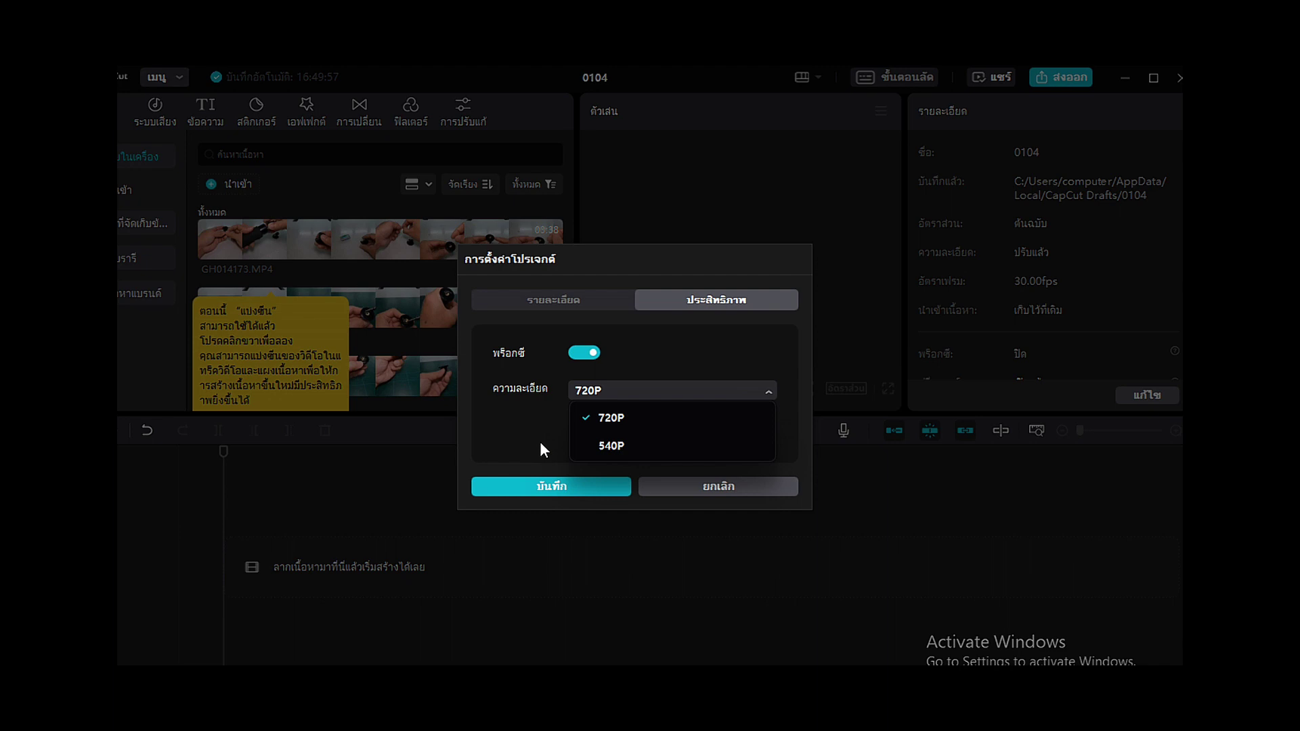
{"action": "left_click", "coordinate": [592, 447]}
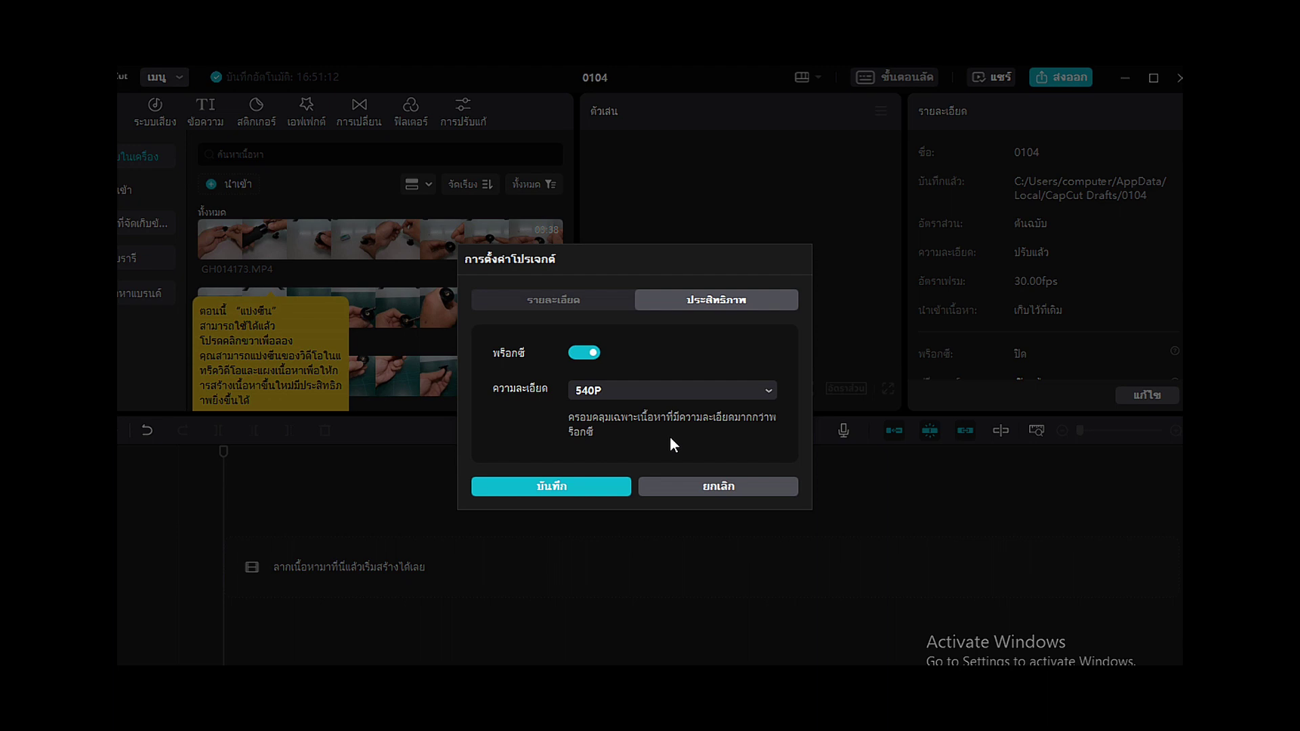
{"action": "left_click", "coordinate": [690, 486]}
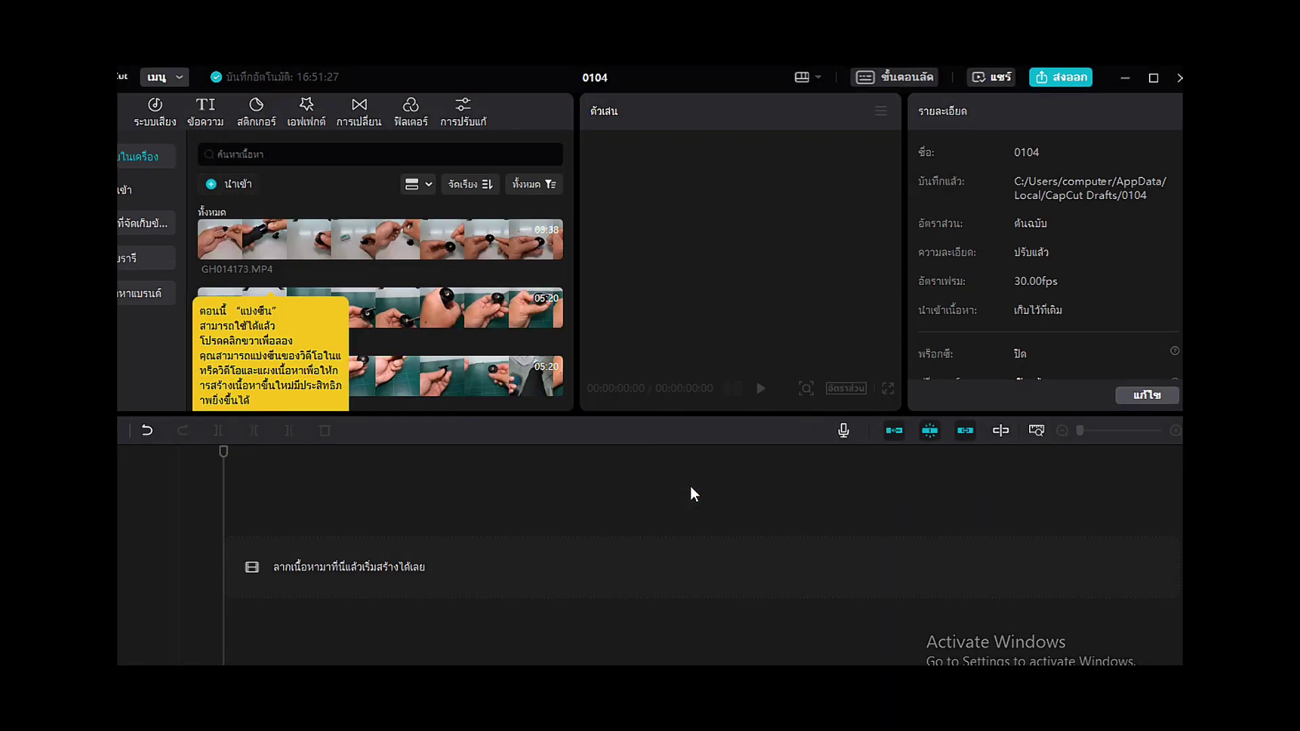
- Minimize CapCut and the Test folder window, and launch FormatFactory from the desktop
{"action": "left_click", "coordinate": [1128, 75]}
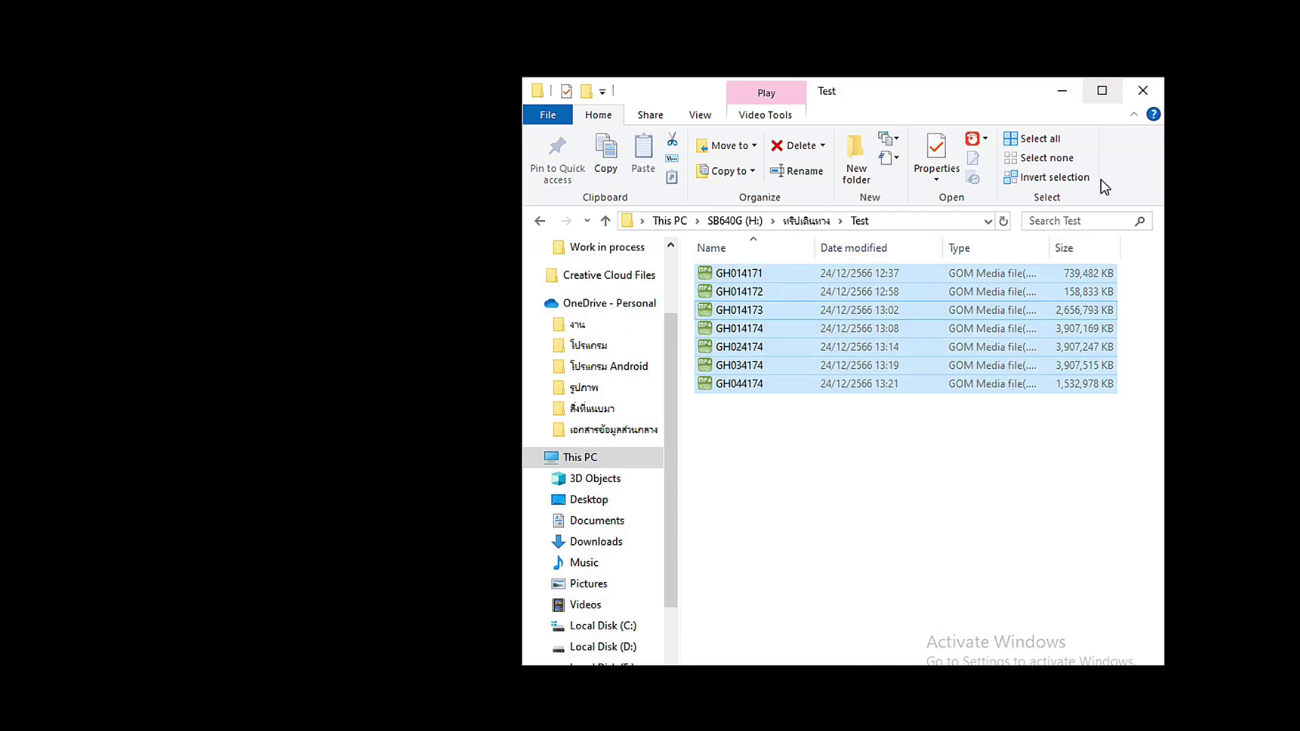
{"action": "left_click", "coordinate": [1067, 95]}
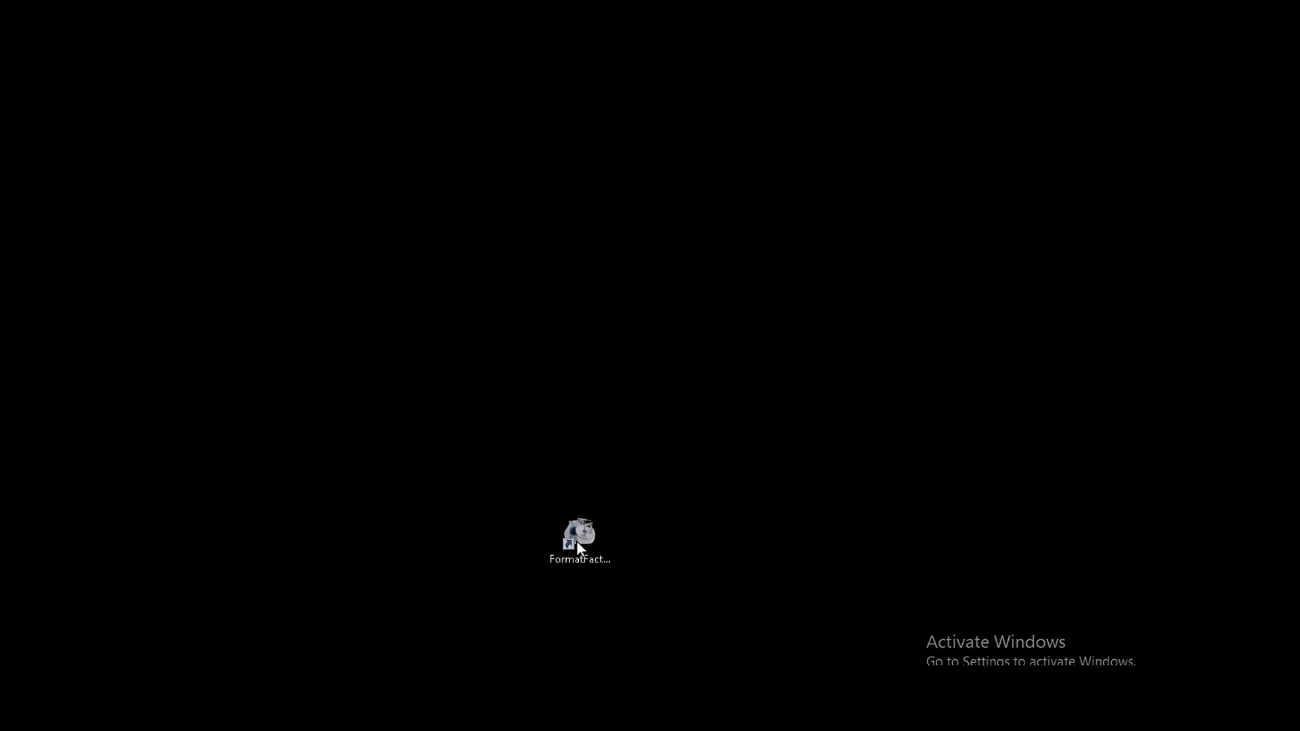
{"action": "left_click", "coordinate": [575, 572]}
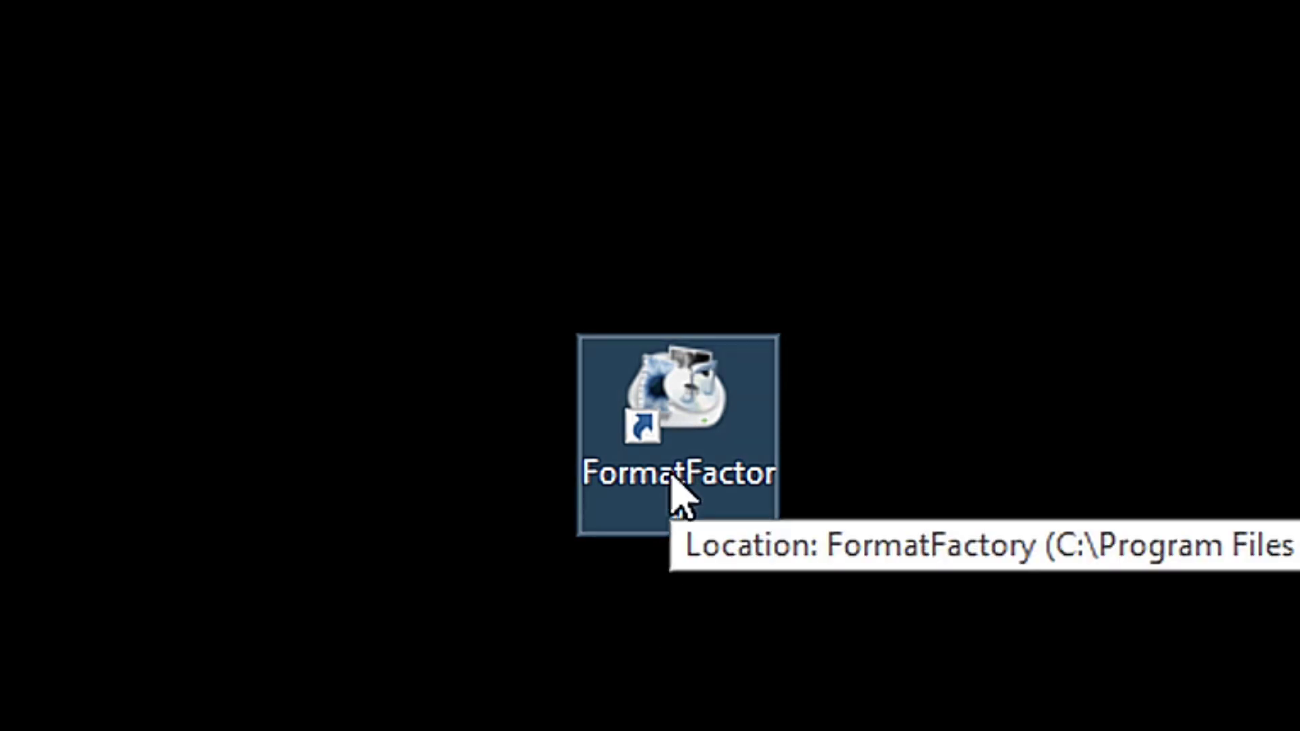
{"action": "double_click", "coordinate": [706, 399]}
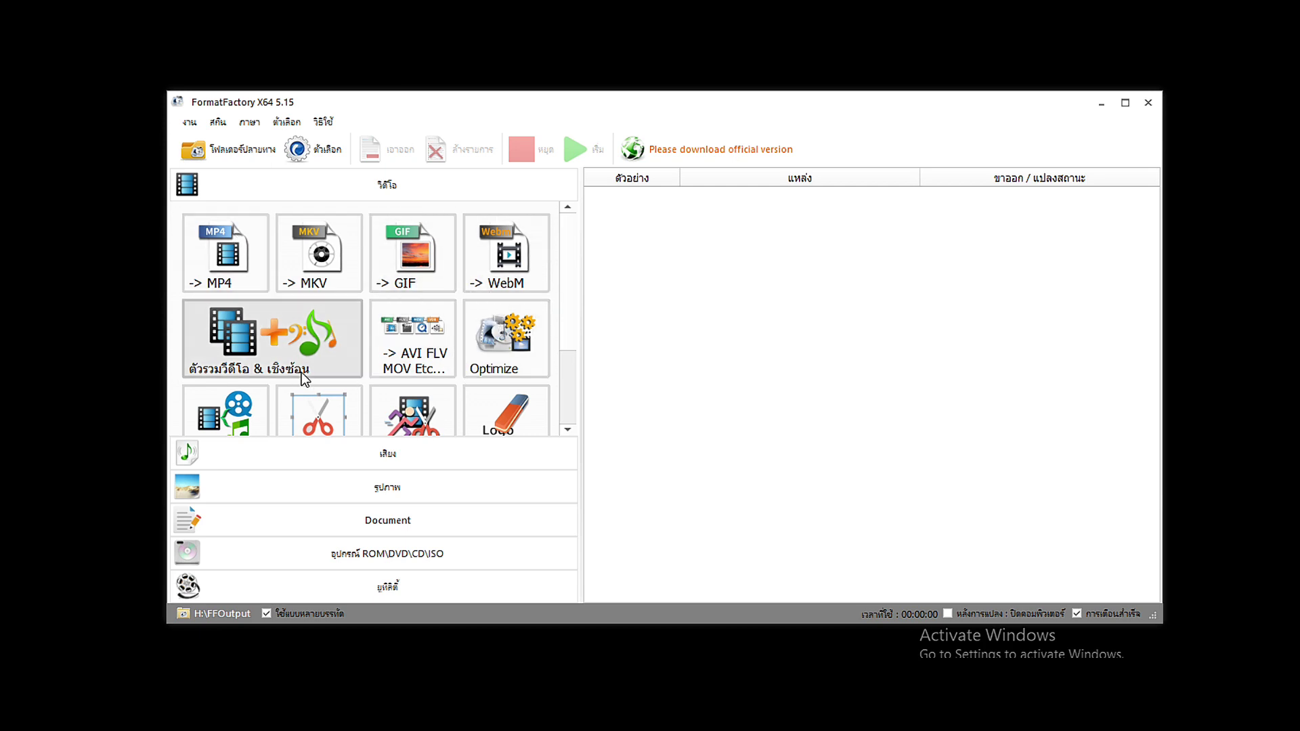
- Look over the available video tools and start a conversion to MP4
{"action": "left_click", "coordinate": [567, 429]}
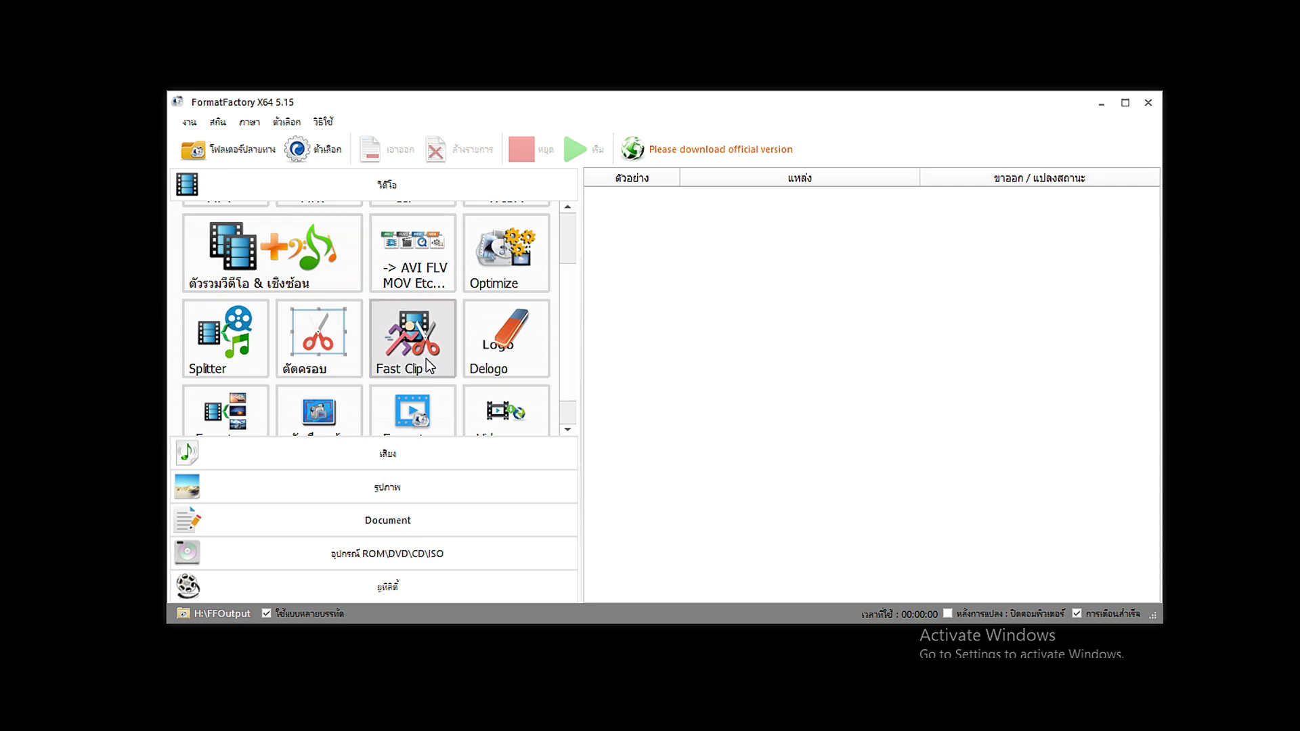
{"action": "scroll", "coordinate": [574, 417], "scroll_direction": "down", "scroll_amount": 1}
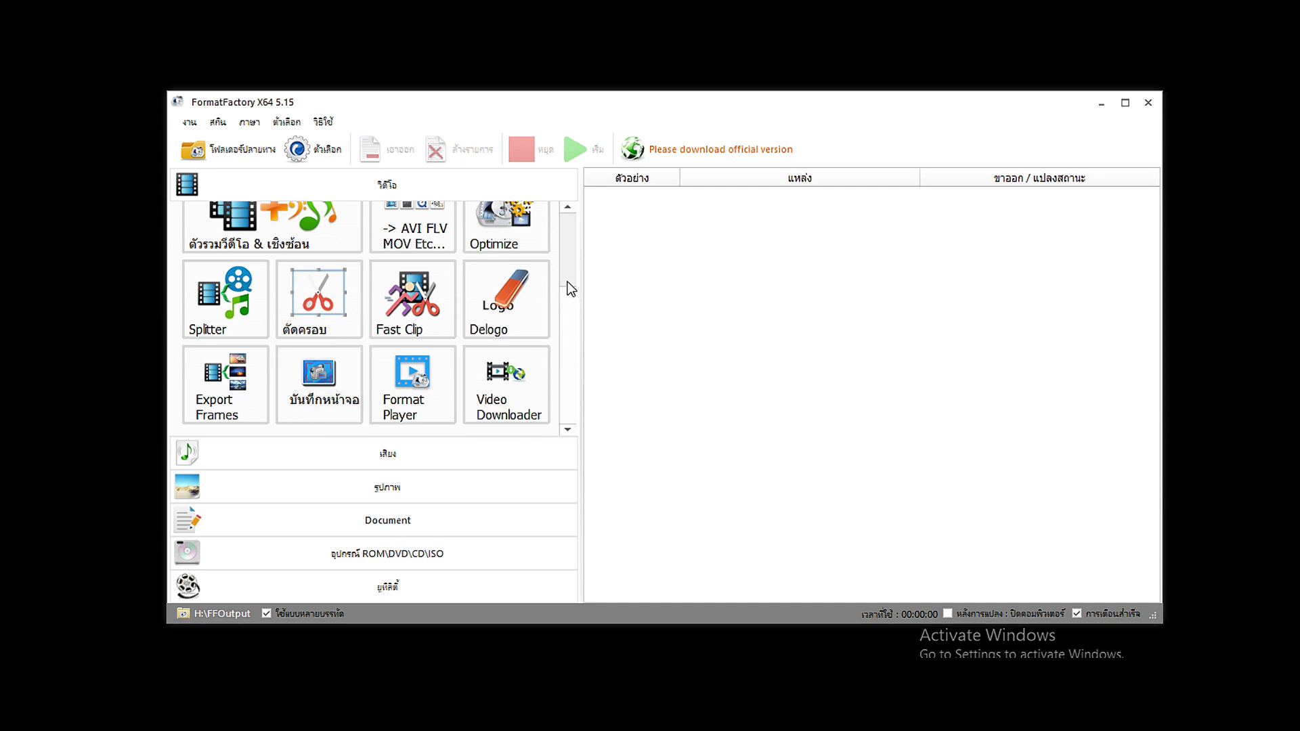
{"action": "left_click", "coordinate": [567, 245]}
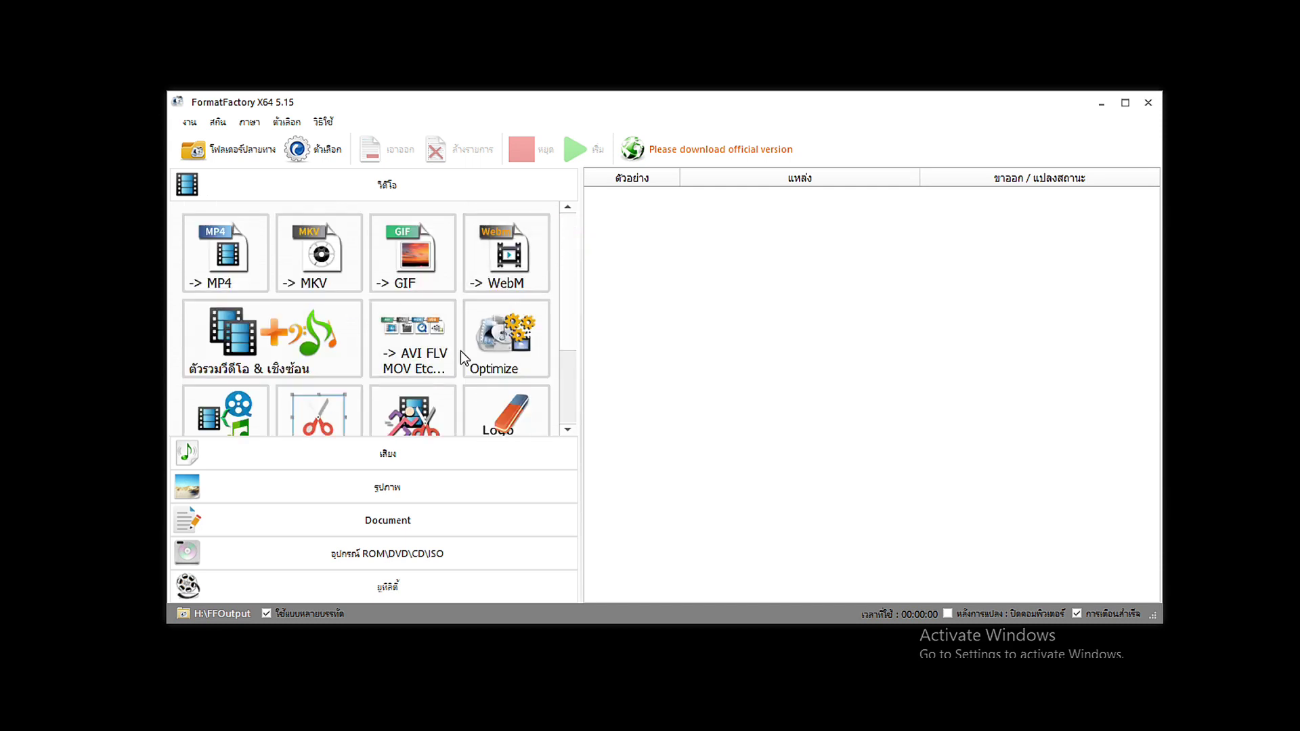
{"action": "left_click", "coordinate": [227, 278]}
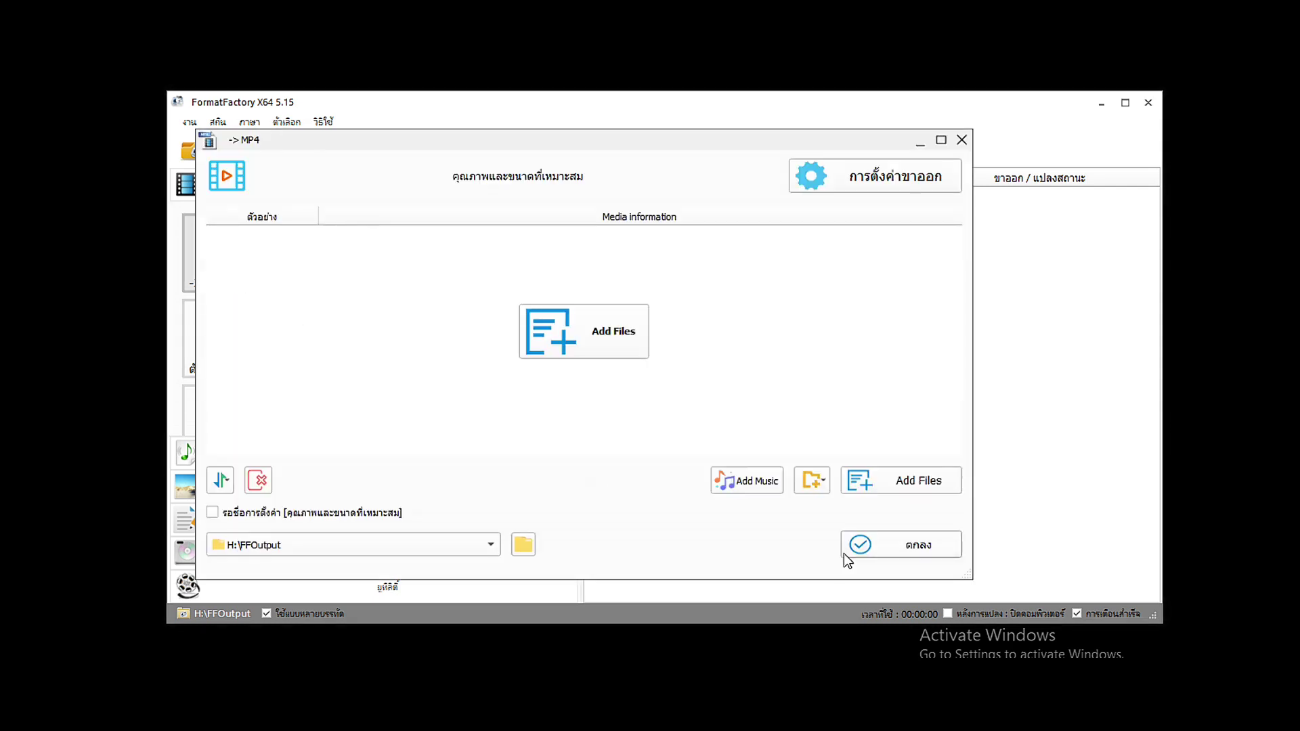
- Add the seven clips GH014171 through GH044174 from the Test folder on drive H: to the MP4 conversion list
{"action": "left_click", "coordinate": [583, 332]}
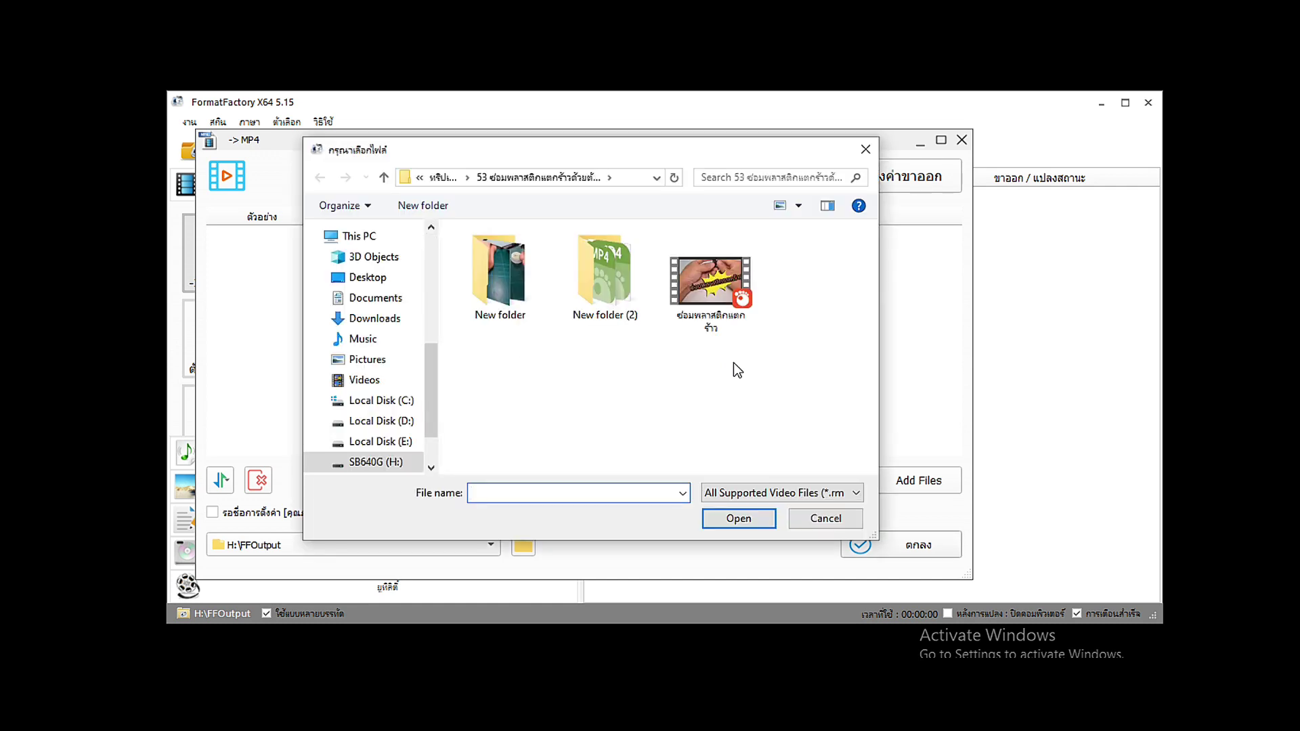
{"action": "left_click", "coordinate": [403, 465]}
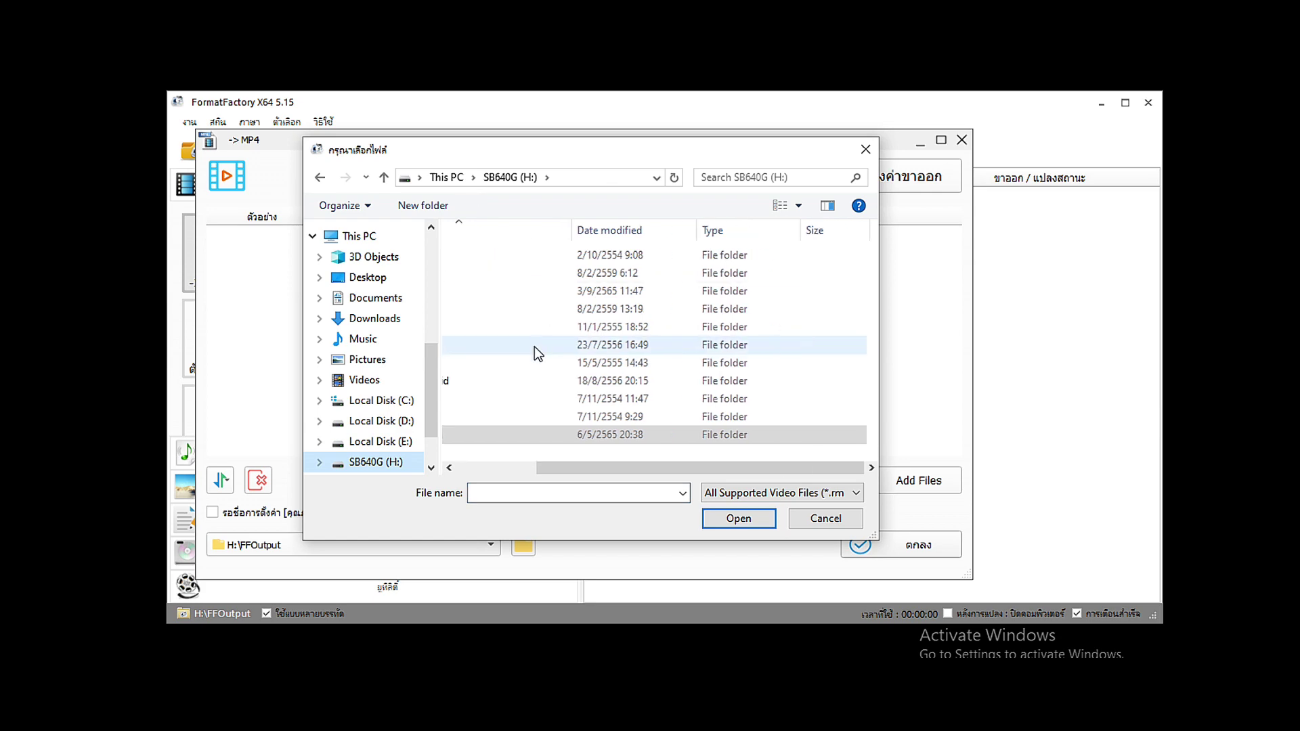
{"action": "left_click", "coordinate": [476, 467]}
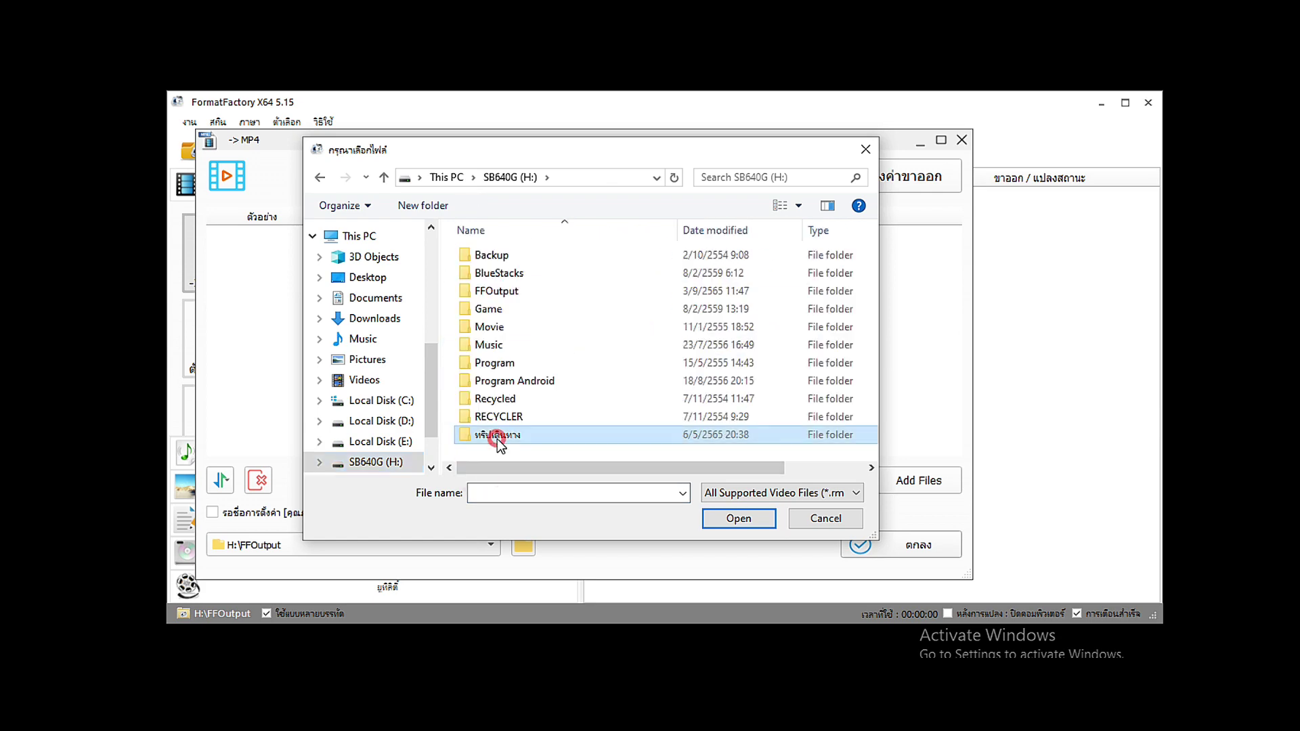
{"action": "double_click", "coordinate": [494, 434]}
{"action": "scroll", "coordinate": [525, 332], "scroll_direction": "down", "scroll_amount": 10}
{"action": "scroll", "coordinate": [526, 332], "scroll_direction": "down", "scroll_amount": 2}
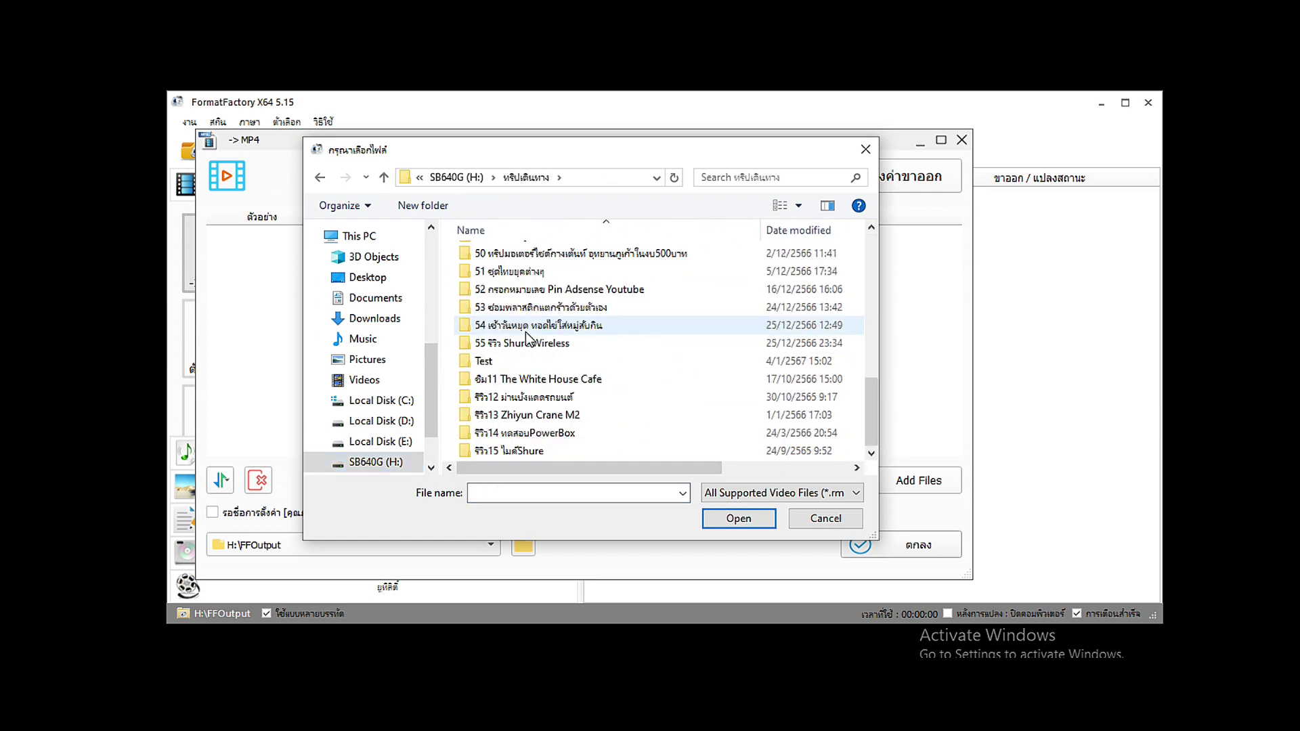
{"action": "double_click", "coordinate": [508, 357]}
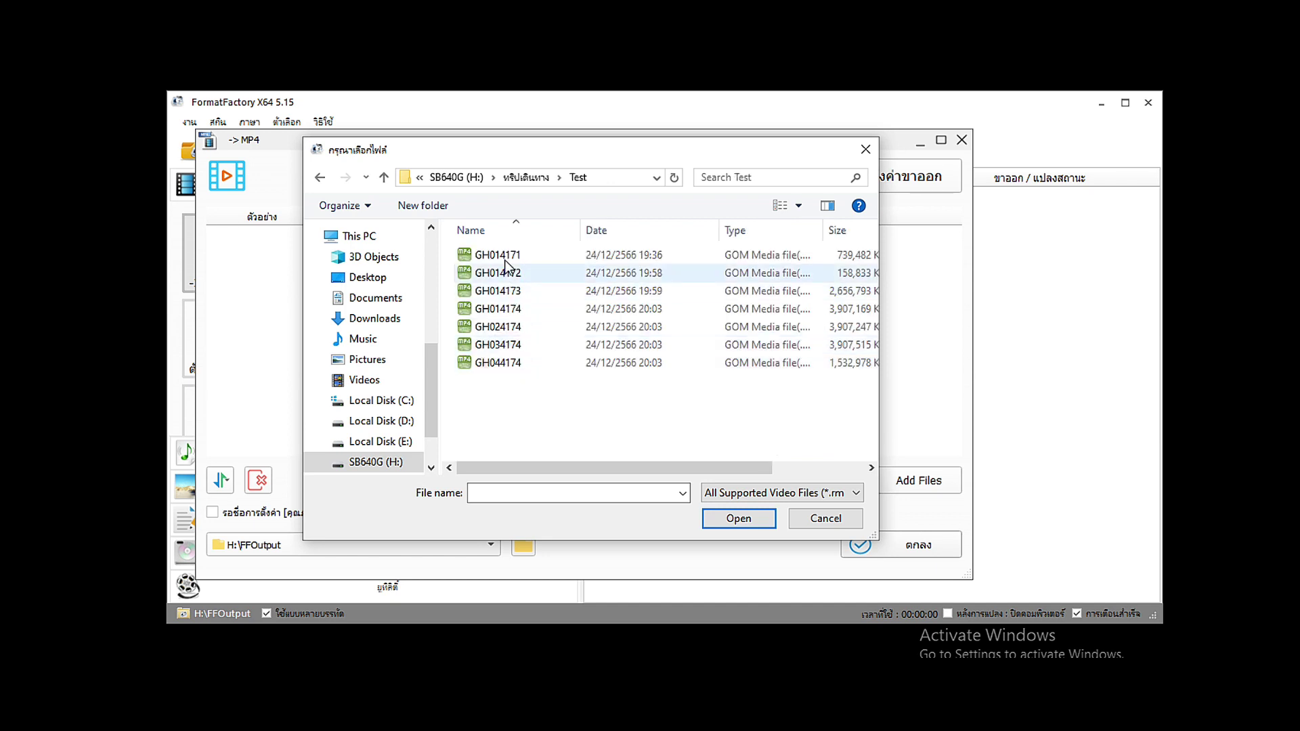
{"action": "left_click", "coordinate": [495, 255]}
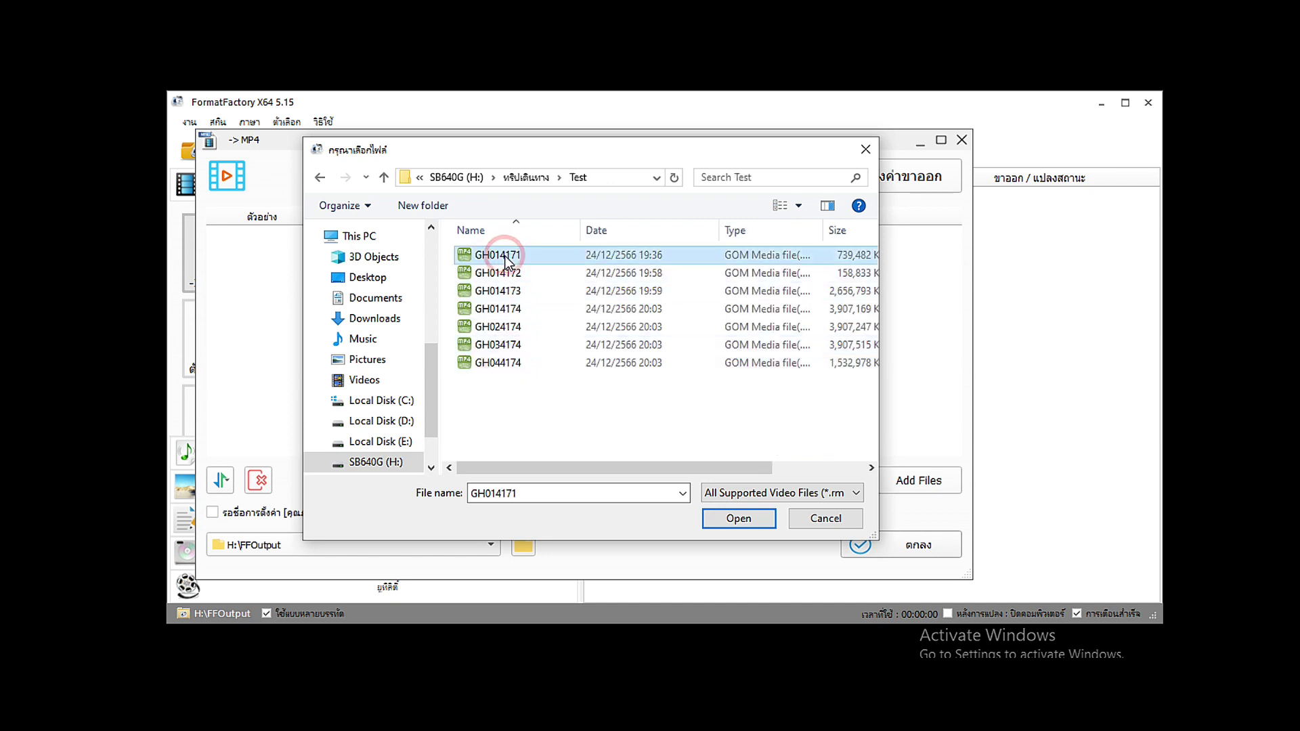
{"action": "left_click", "coordinate": [513, 363], "text": "shift"}
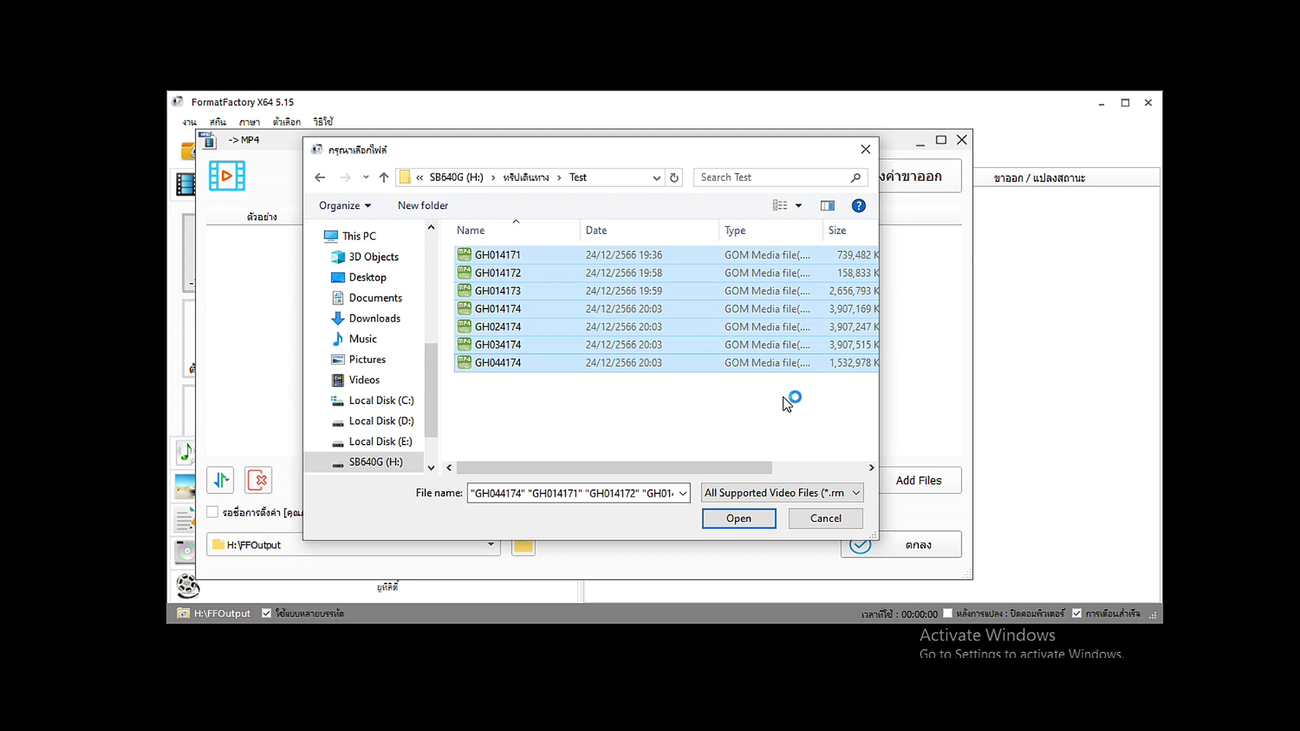
{"action": "left_click", "coordinate": [743, 519]}
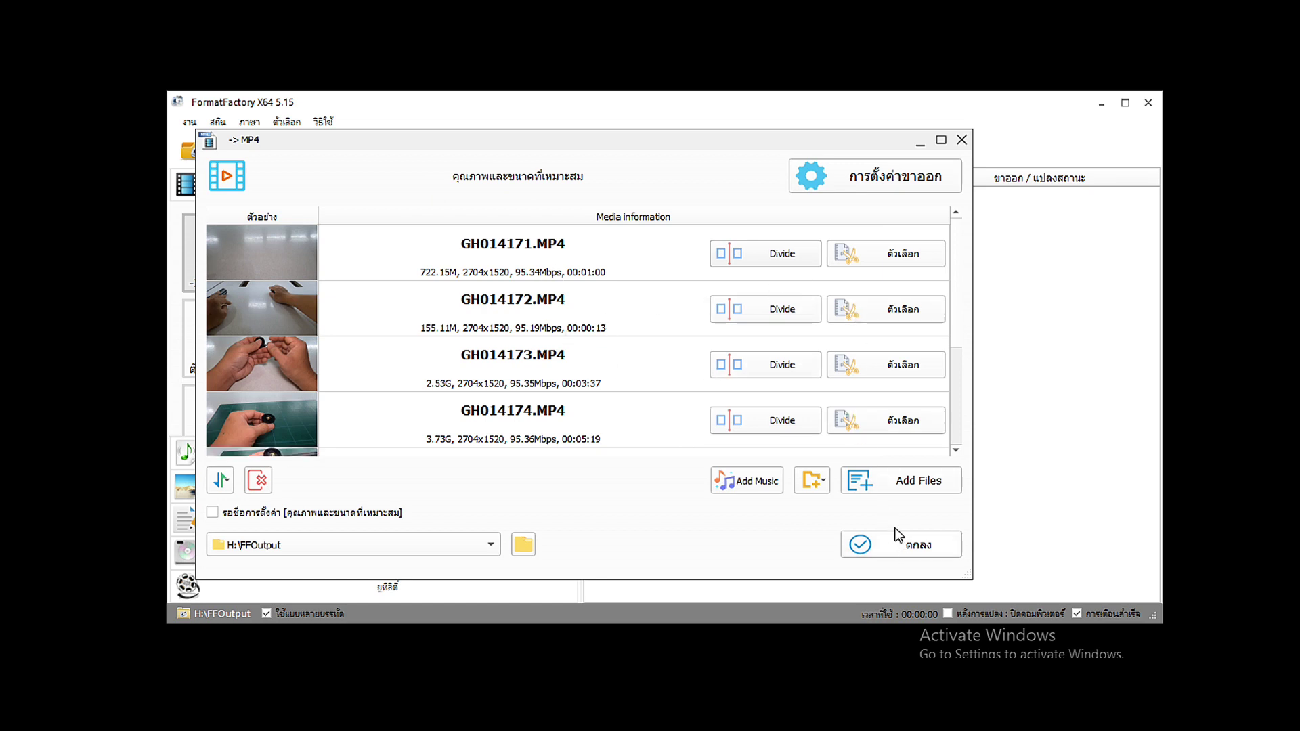
- Open the MP4 output settings and examine the available video size options
{"action": "left_click", "coordinate": [878, 185]}
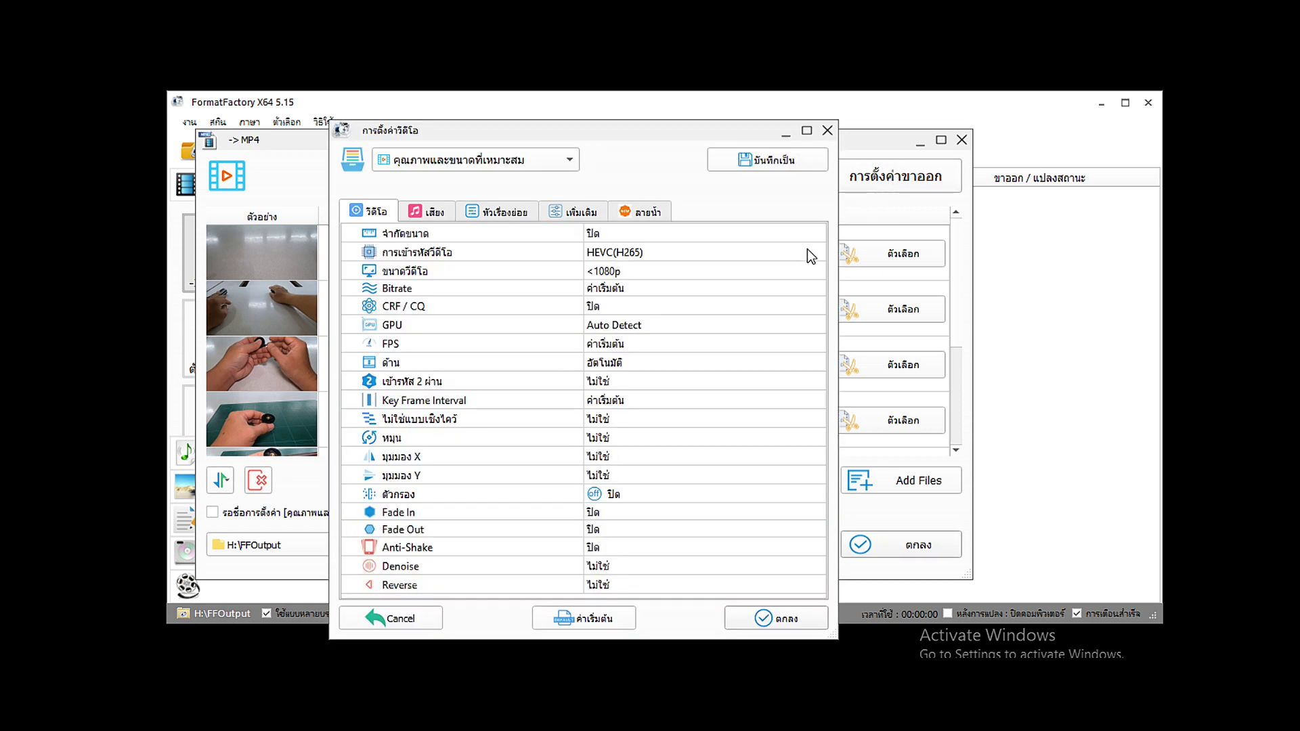
{"action": "left_click", "coordinate": [620, 274]}
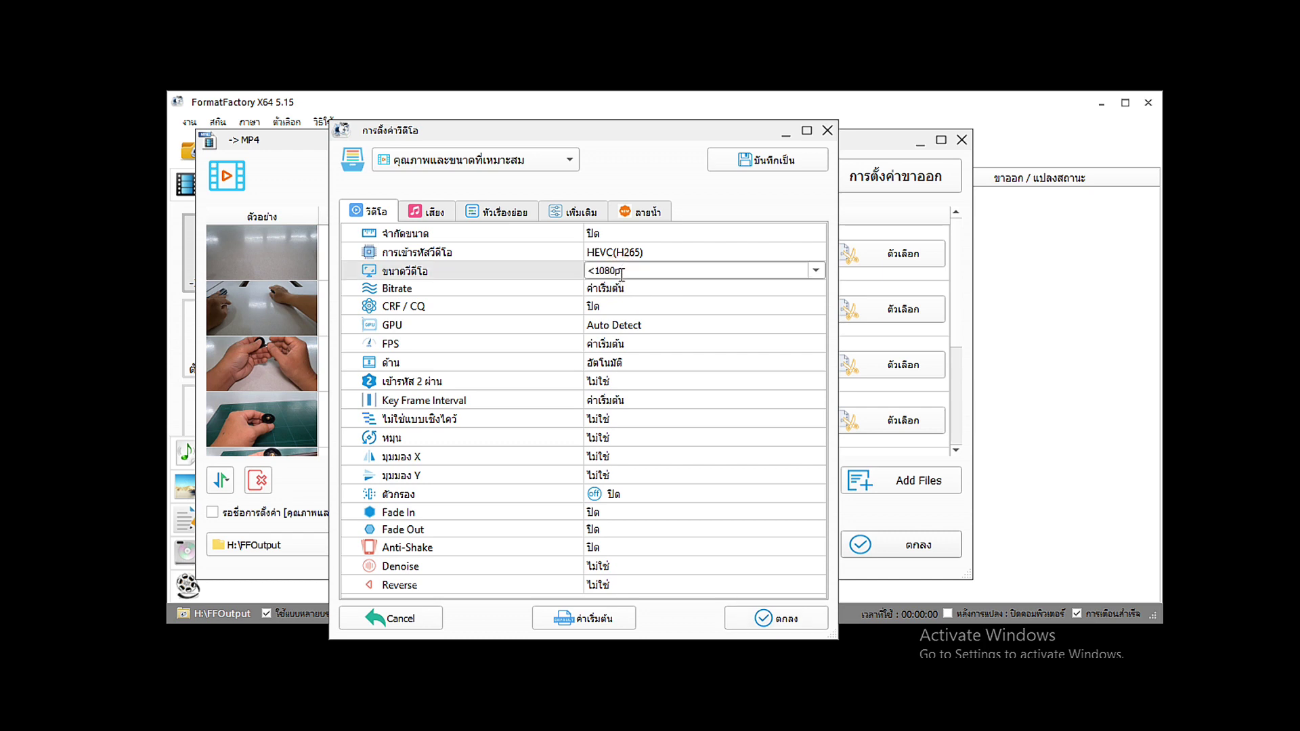
{"action": "left_click", "coordinate": [816, 270]}
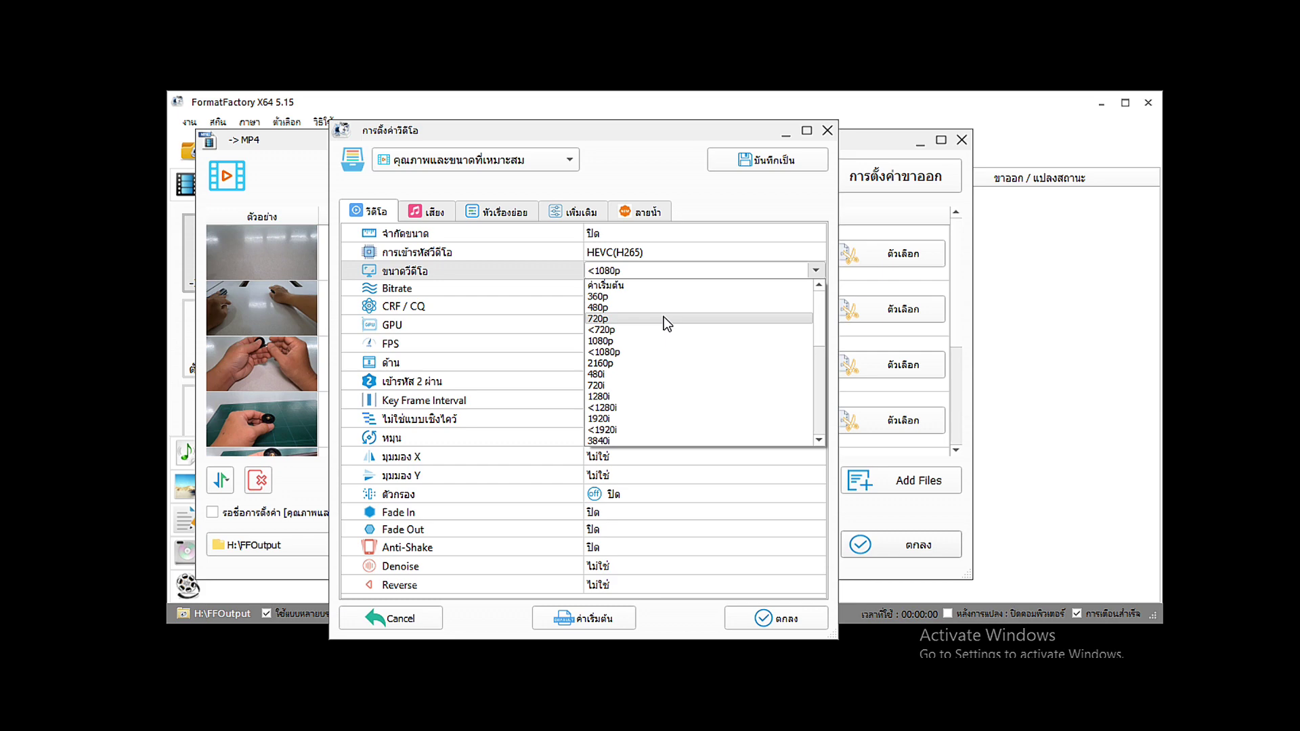
{"action": "key", "text": "End"}
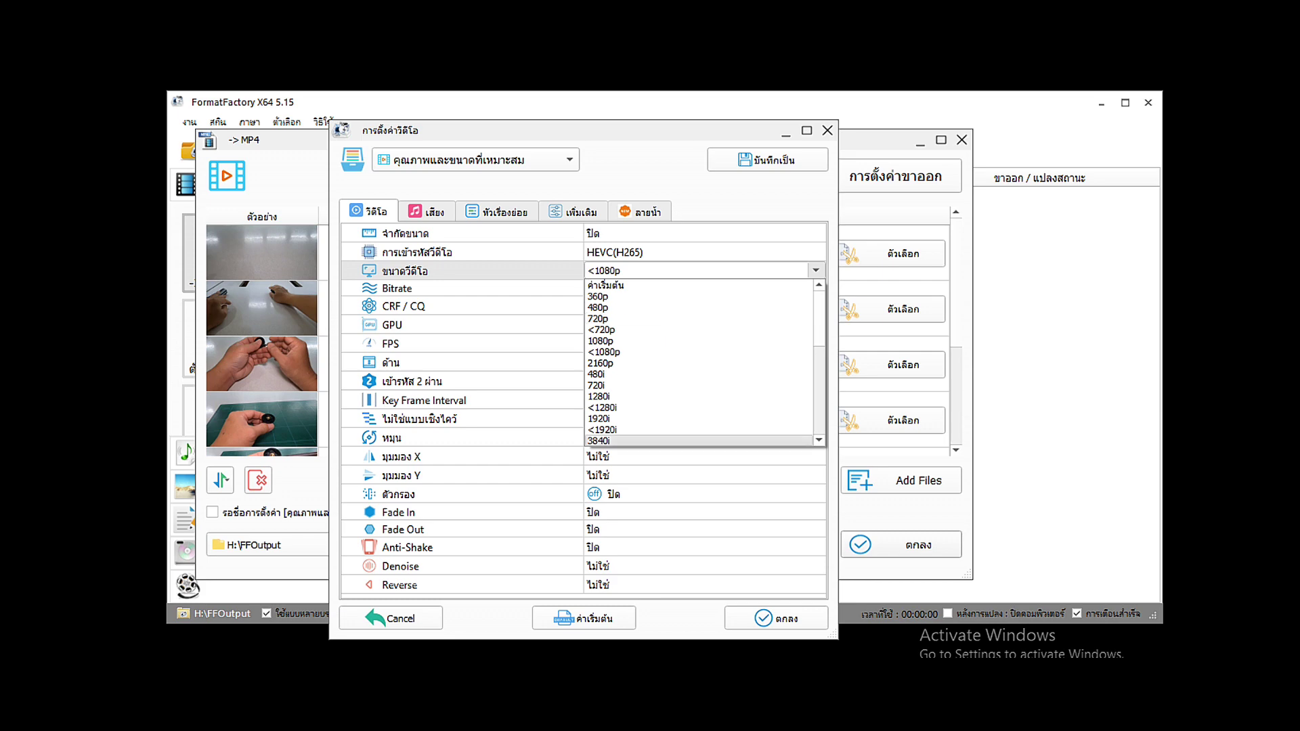
{"action": "key", "text": "Escape"}
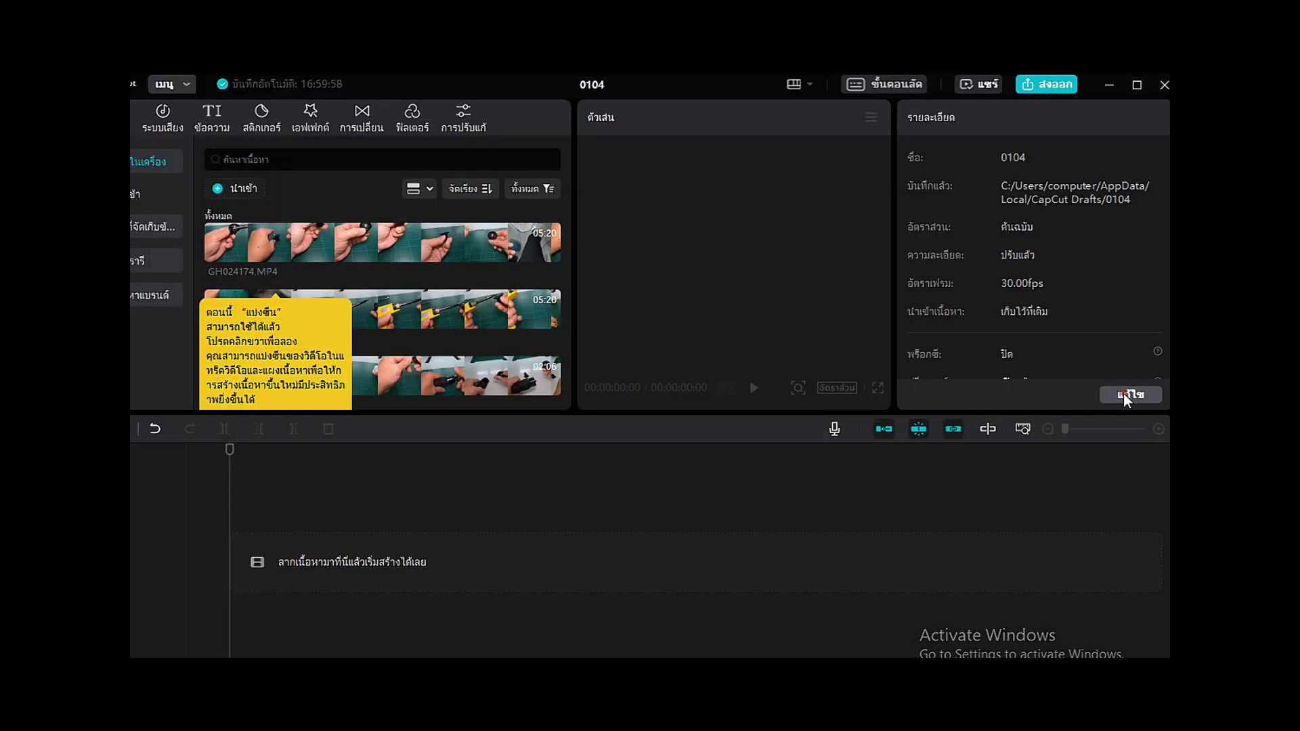
- Switch to CapCut, try a 540P proxy in the project settings, and discard the changes
{"action": "left_click", "coordinate": [1125, 394]}
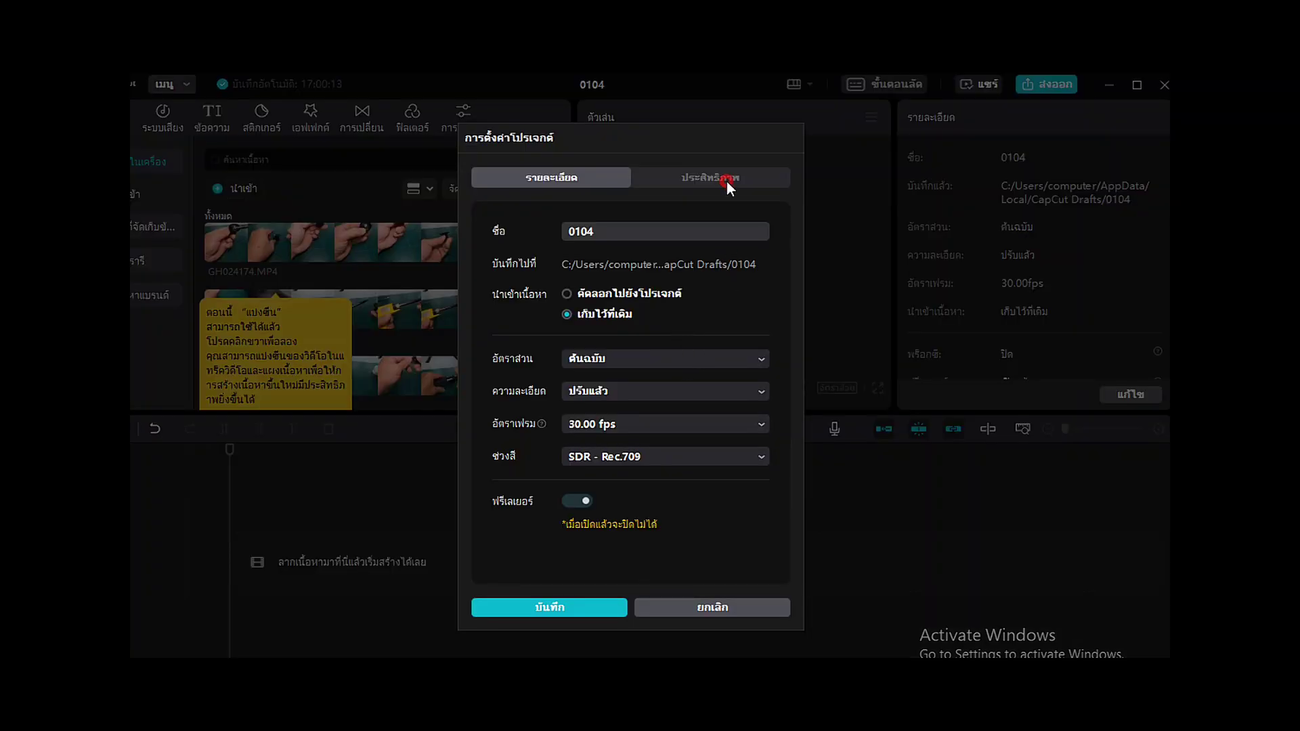
{"action": "left_click", "coordinate": [726, 179]}
{"action": "left_click", "coordinate": [584, 373]}
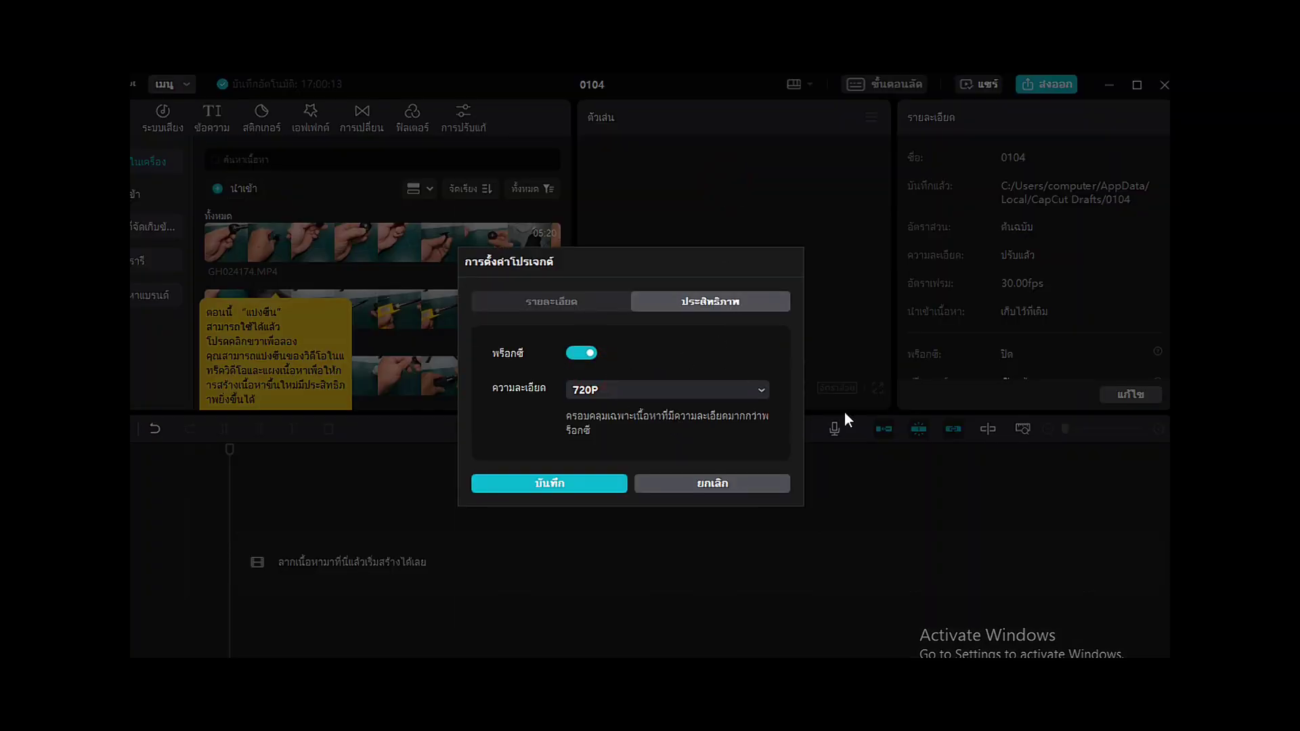
{"action": "left_click", "coordinate": [766, 389]}
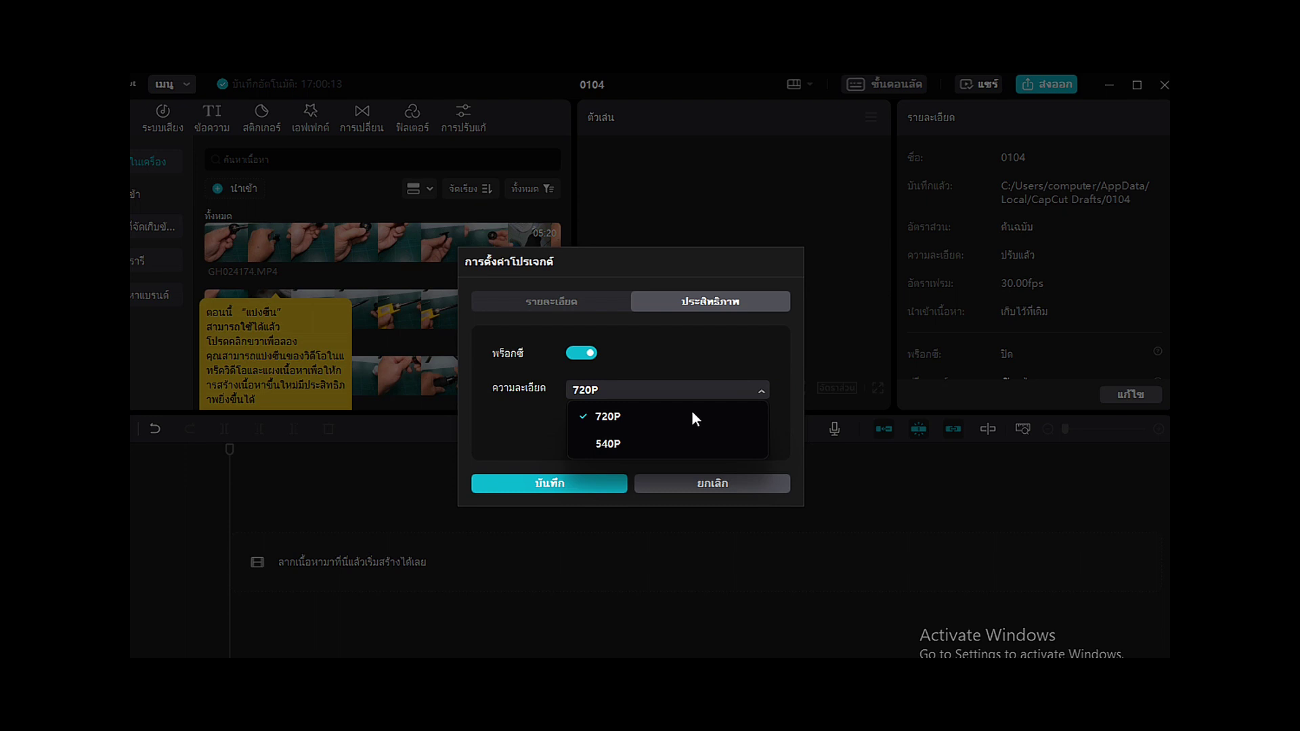
{"action": "left_click", "coordinate": [619, 444]}
{"action": "left_click", "coordinate": [668, 485]}
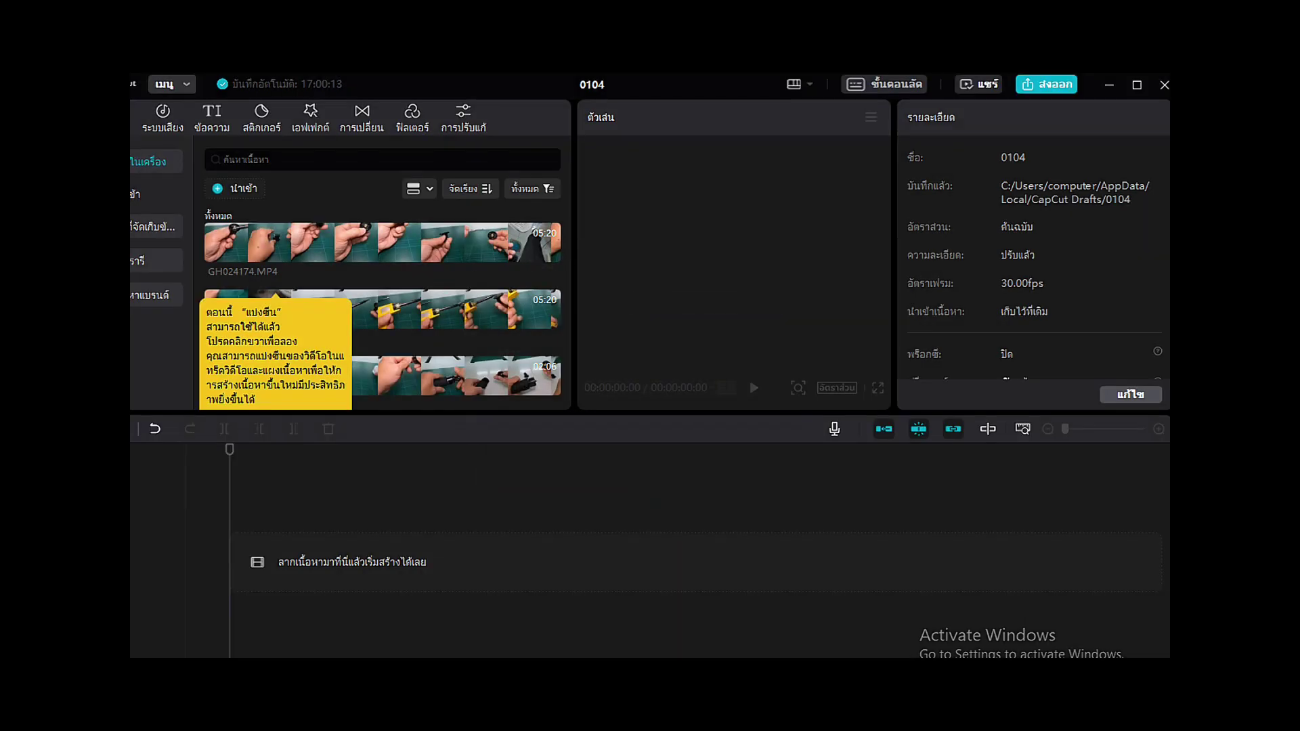
- Switch back to FormatFactory's video settings, choose a video size for the MP4 output, and accept the settings
{"action": "mouse_move", "coordinate": [393, 616]}
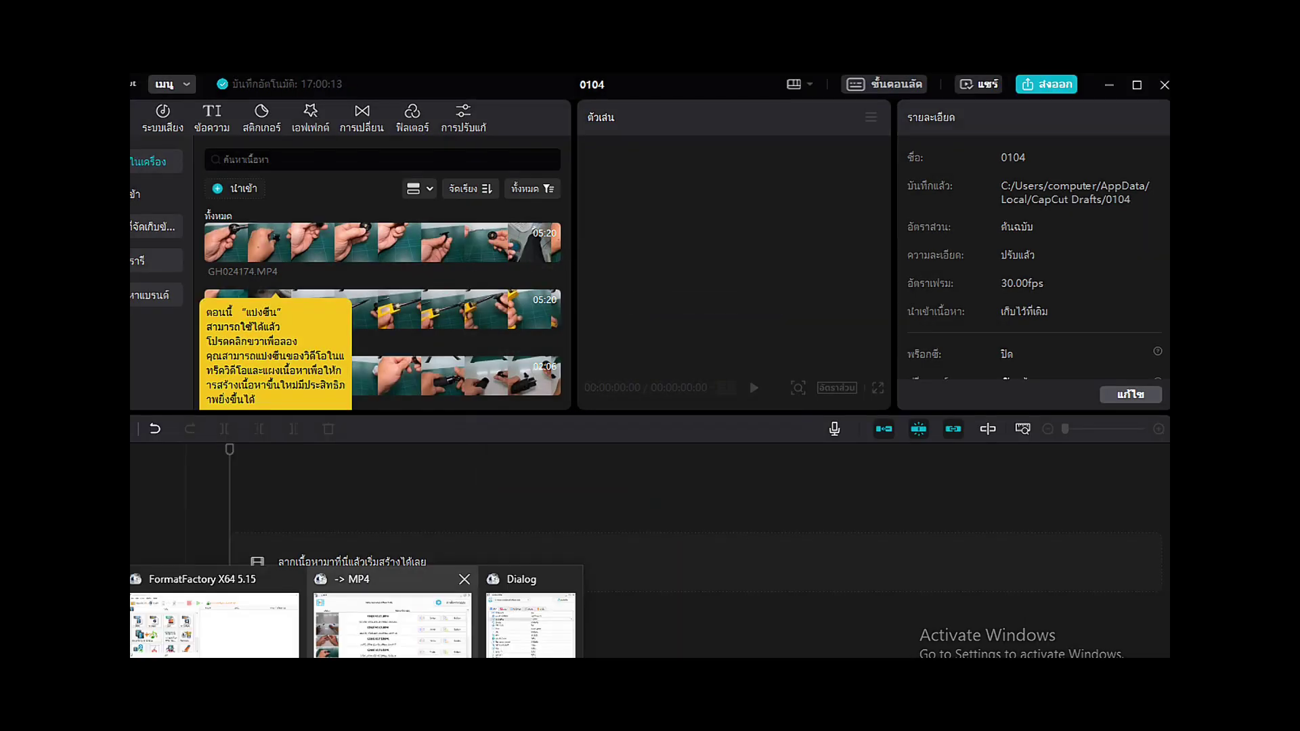
{"action": "left_click", "coordinate": [241, 583]}
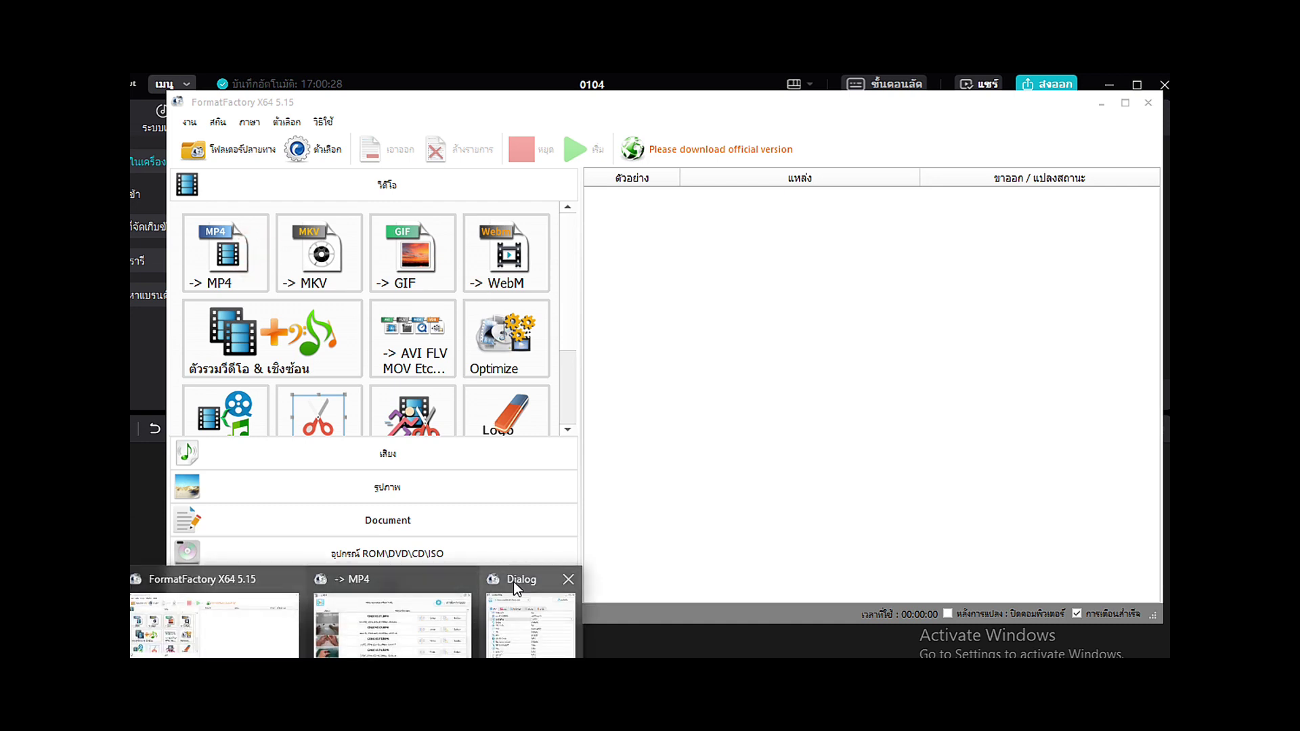
{"action": "left_click", "coordinate": [513, 582]}
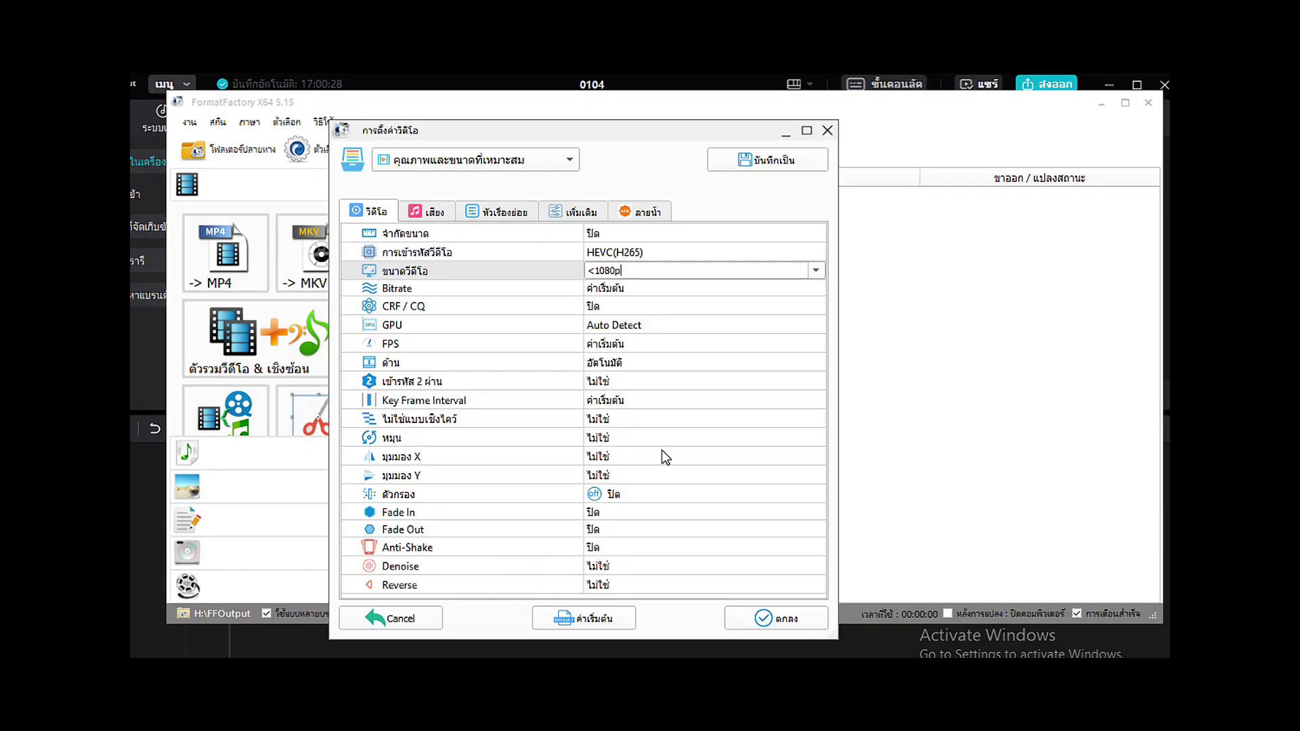
{"action": "left_click", "coordinate": [819, 271]}
{"action": "left_click", "coordinate": [689, 293]}
{"action": "left_click", "coordinate": [779, 618]}
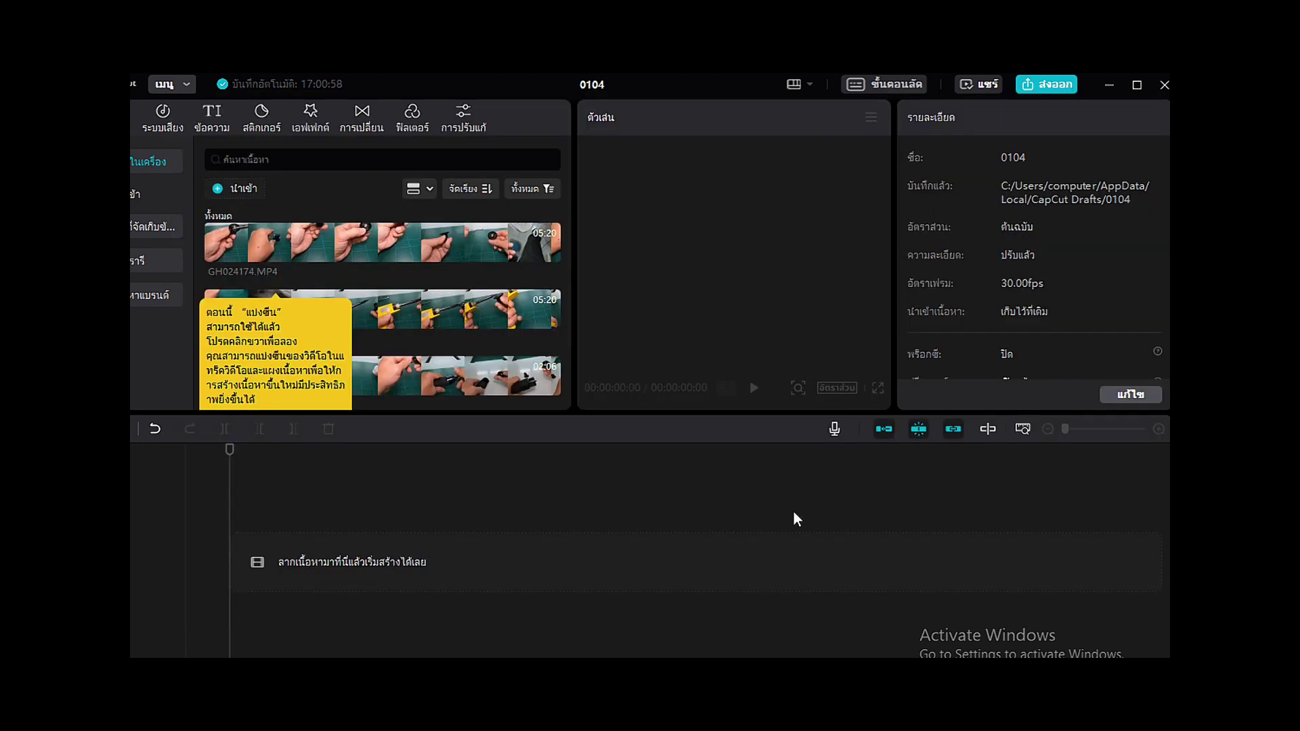
- Minimize CapCut, send the seven clips to FormatFactory's conversion queue, and minimize FormatFactory
{"action": "left_click", "coordinate": [1109, 83]}
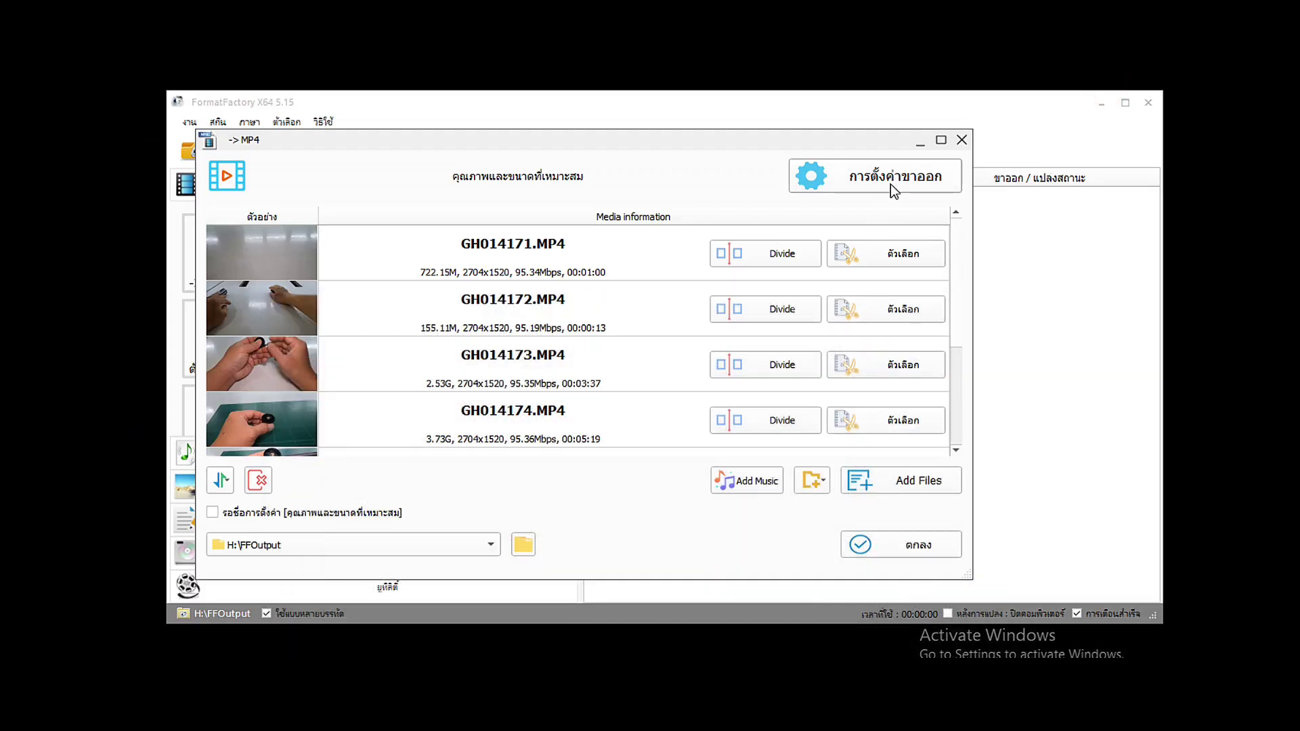
{"action": "left_click", "coordinate": [912, 546]}
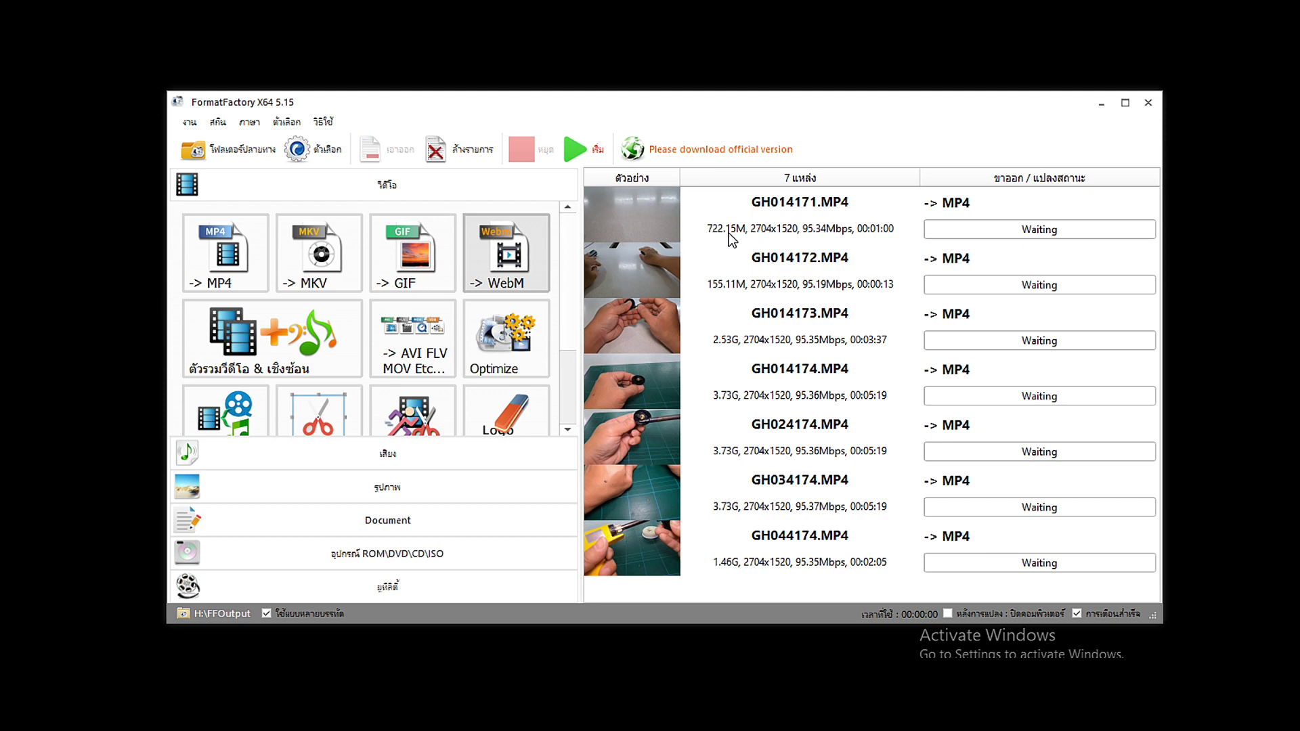
{"action": "left_click", "coordinate": [1101, 103]}
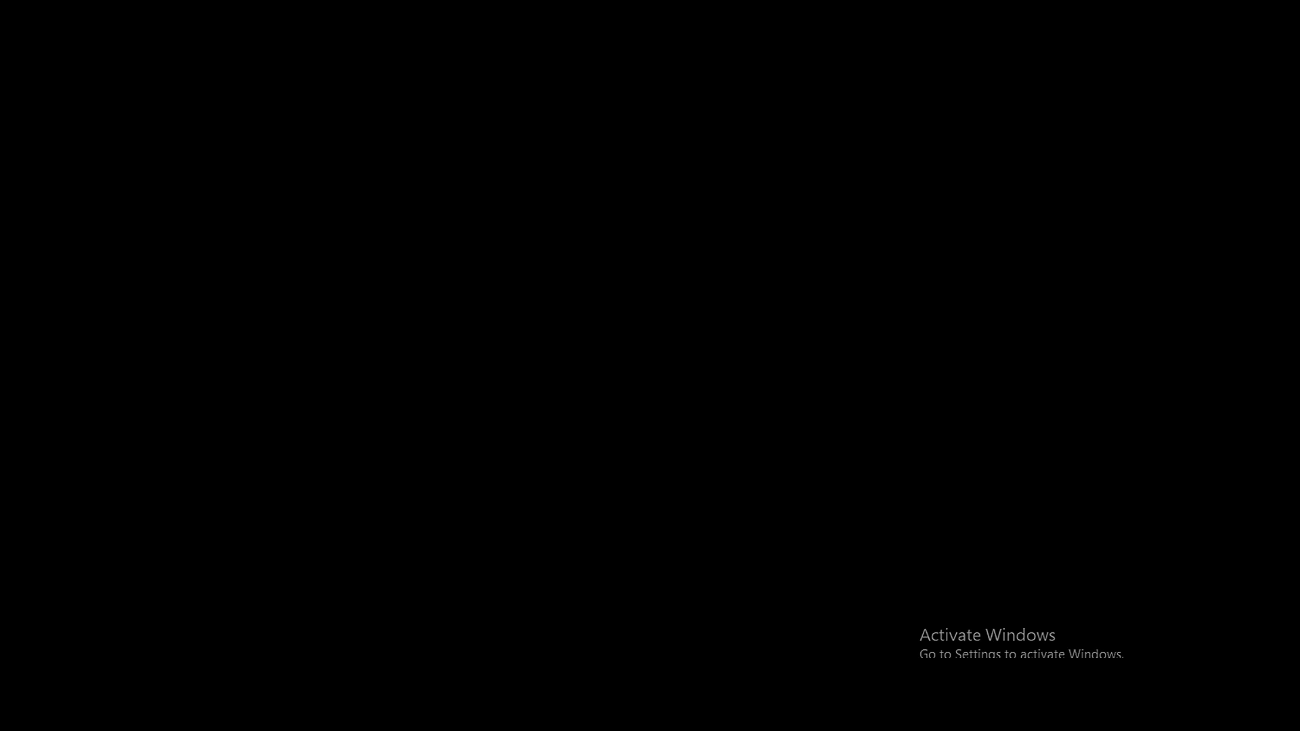
- Switch to the Test folder in File Explorer and create a subfolder with the default name New folder
{"action": "mouse_move", "coordinate": [394, 716]}
{"action": "mouse_move", "coordinate": [393, 612]}
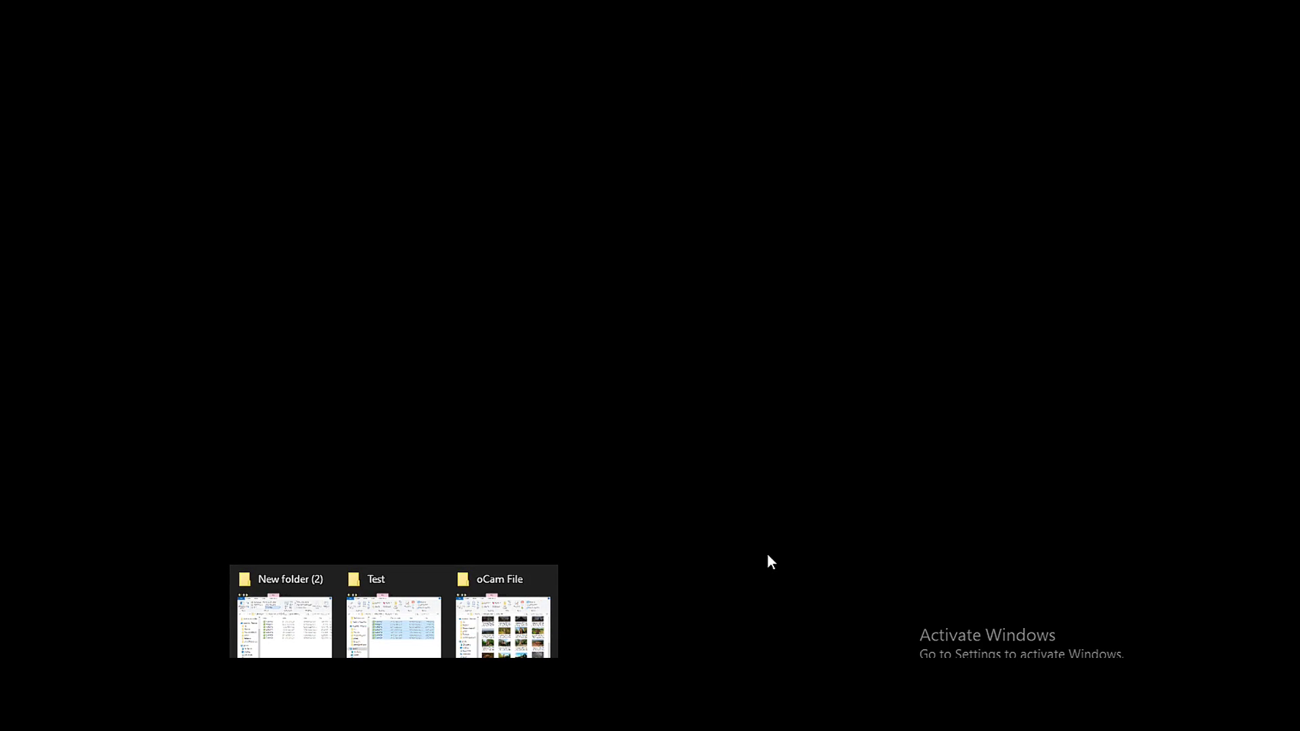
{"action": "left_click", "coordinate": [380, 576]}
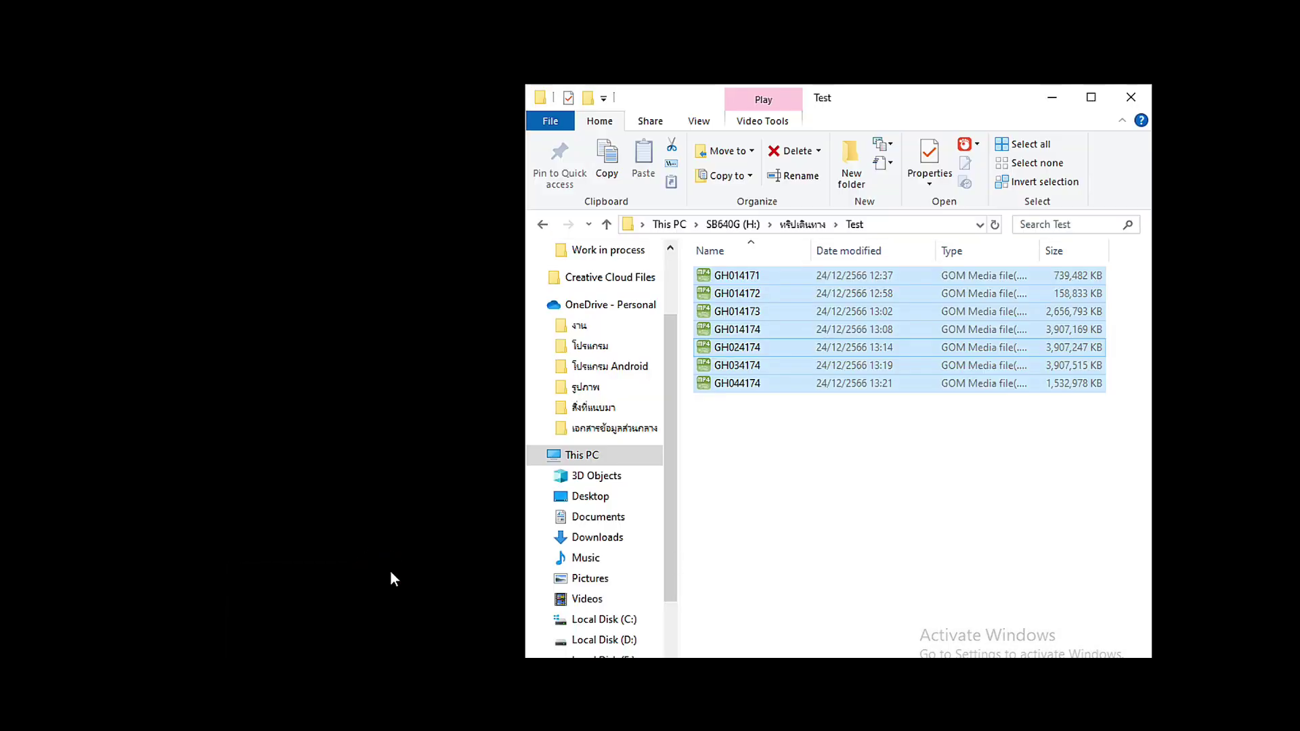
{"action": "left_click", "coordinate": [778, 494]}
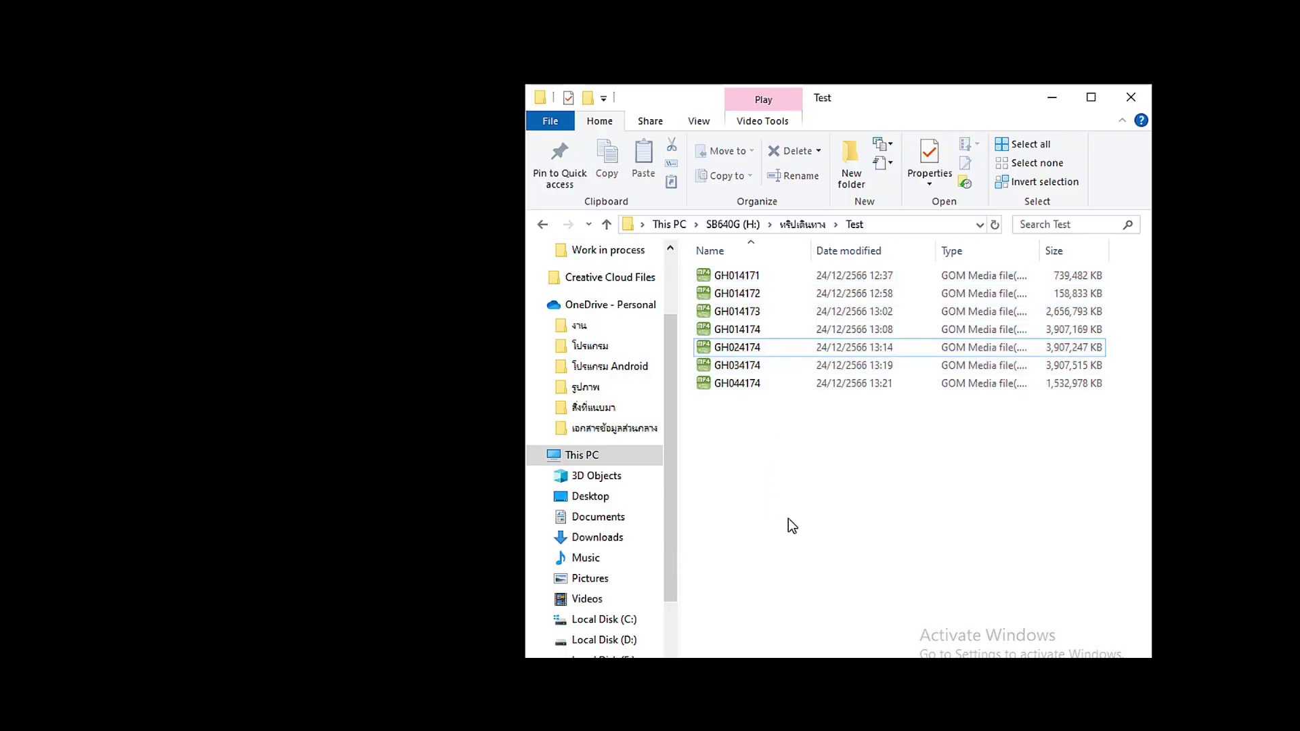
{"action": "right_click", "coordinate": [757, 431]}
{"action": "mouse_move", "coordinate": [812, 638]}
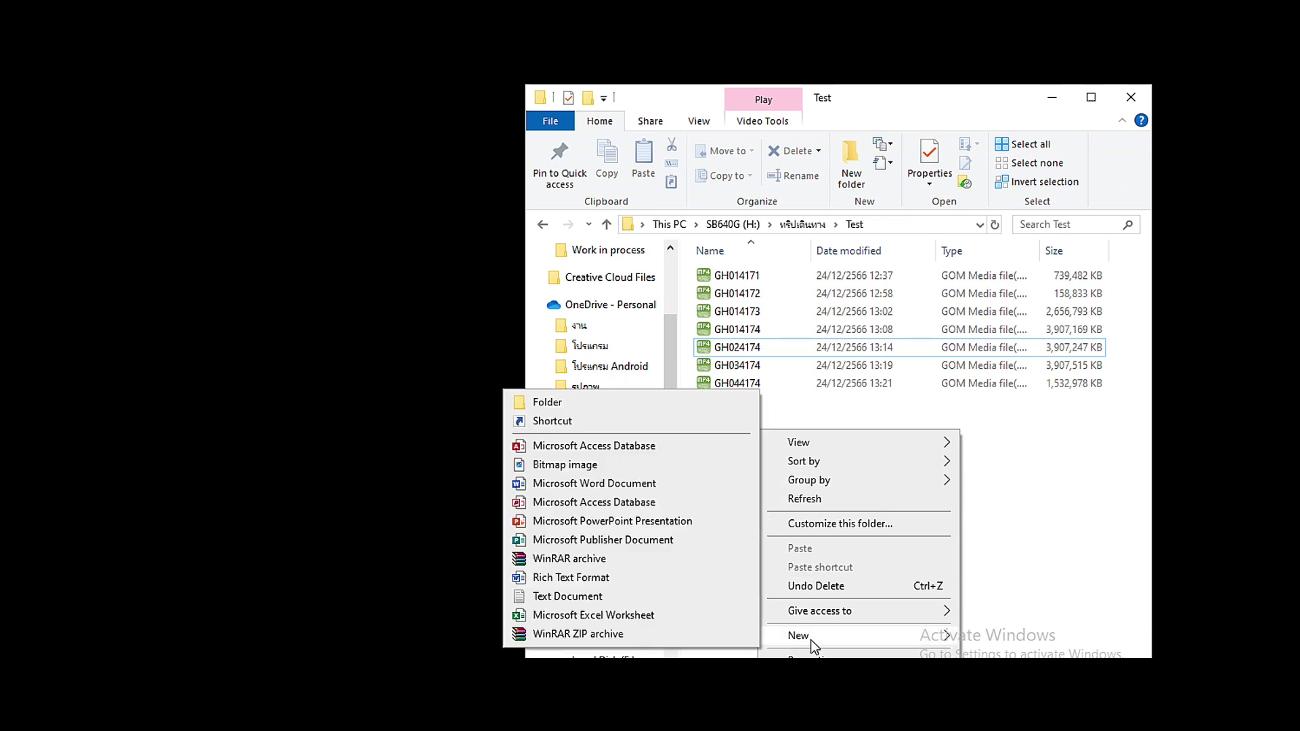
{"action": "left_click", "coordinate": [616, 402]}
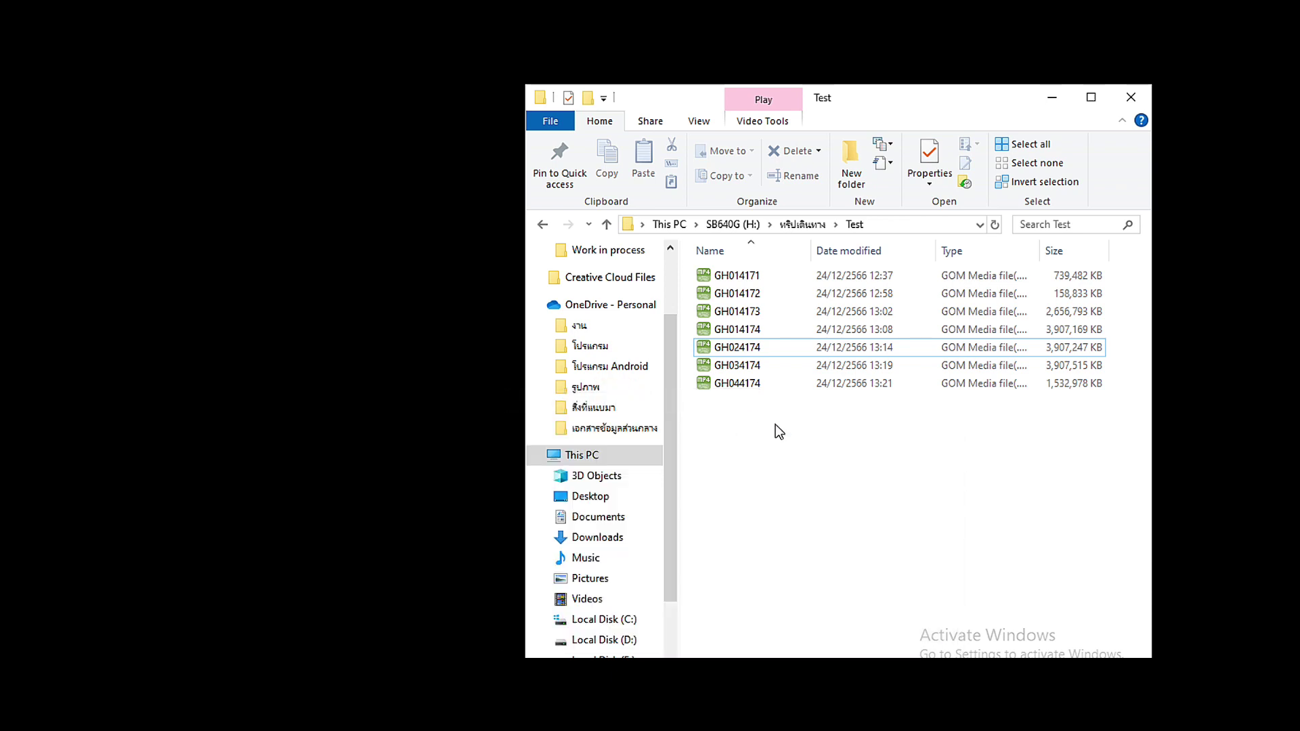
{"action": "key", "text": "Return"}
{"action": "left_click", "coordinate": [750, 436]}
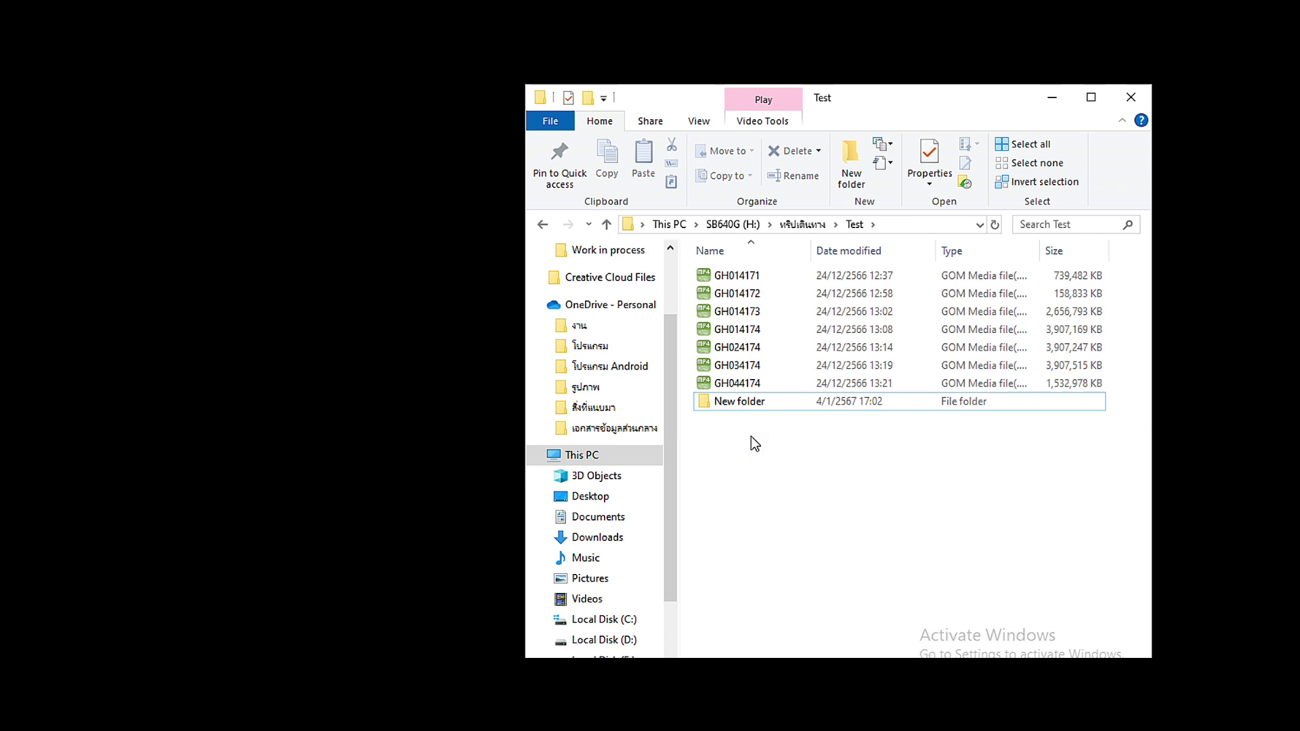
- Create a second subfolder in the Test folder, keeping the default name New folder (2)
{"action": "right_click", "coordinate": [719, 432]}
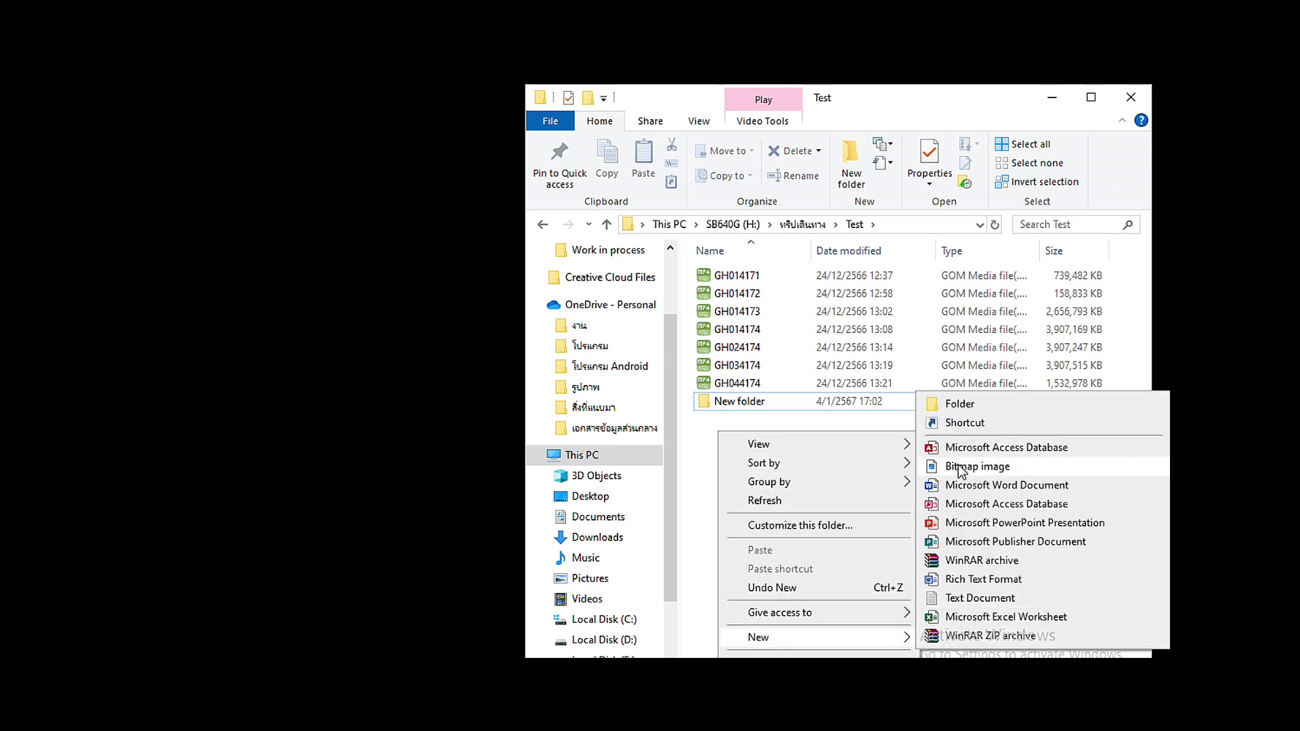
{"action": "left_click", "coordinate": [799, 489]}
{"action": "left_click", "coordinate": [742, 467]}
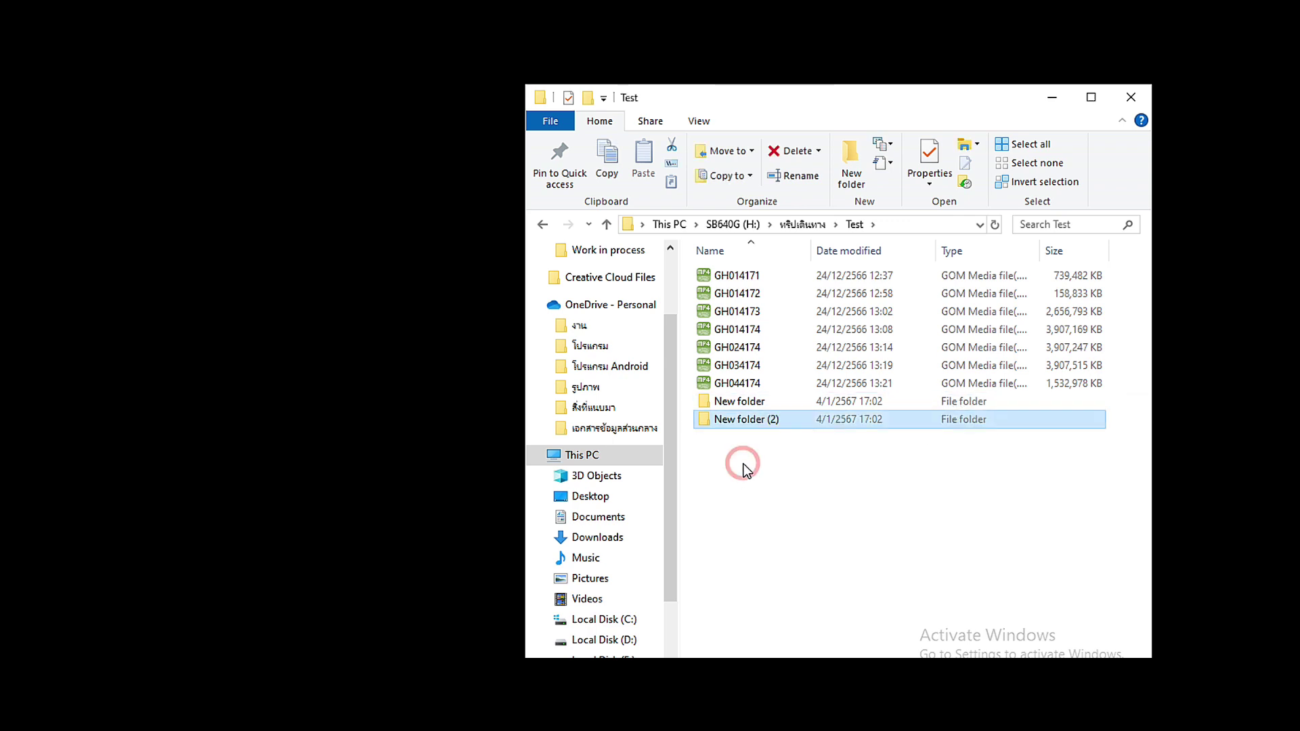
{"action": "left_click", "coordinate": [777, 425]}
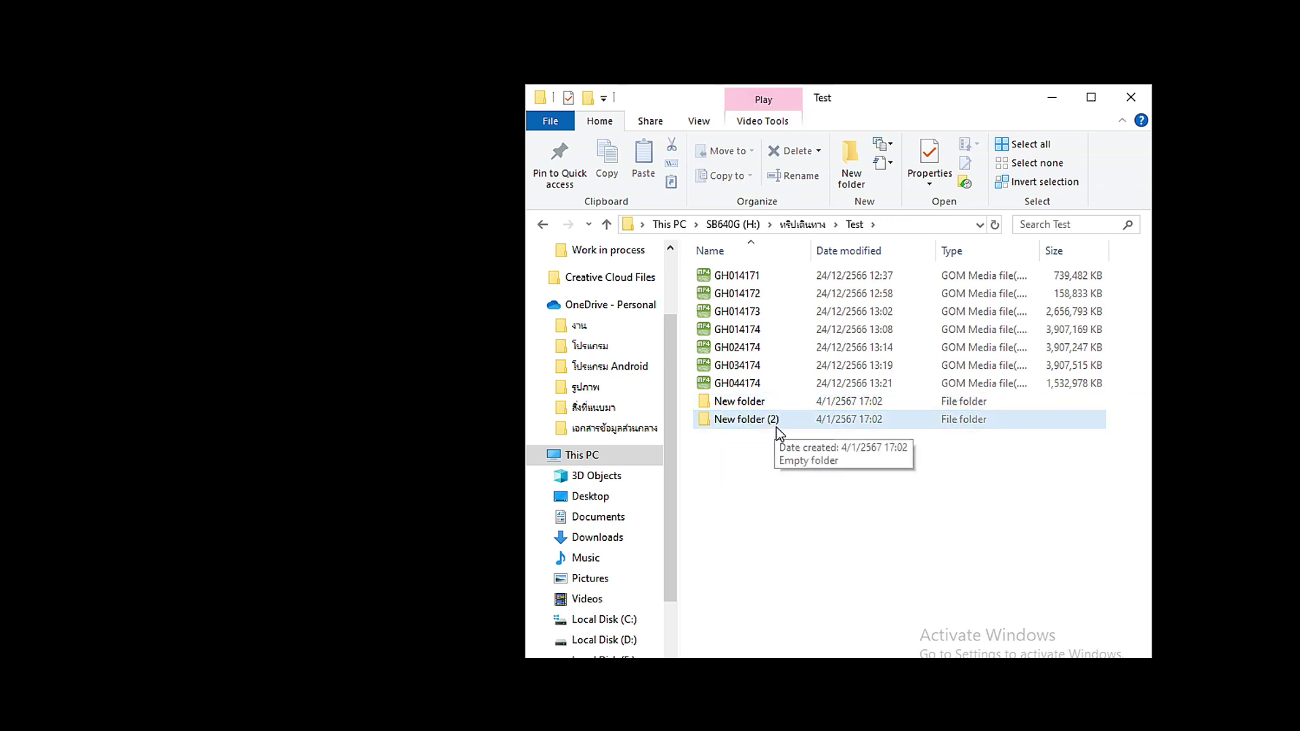
{"action": "left_click", "coordinate": [754, 470]}
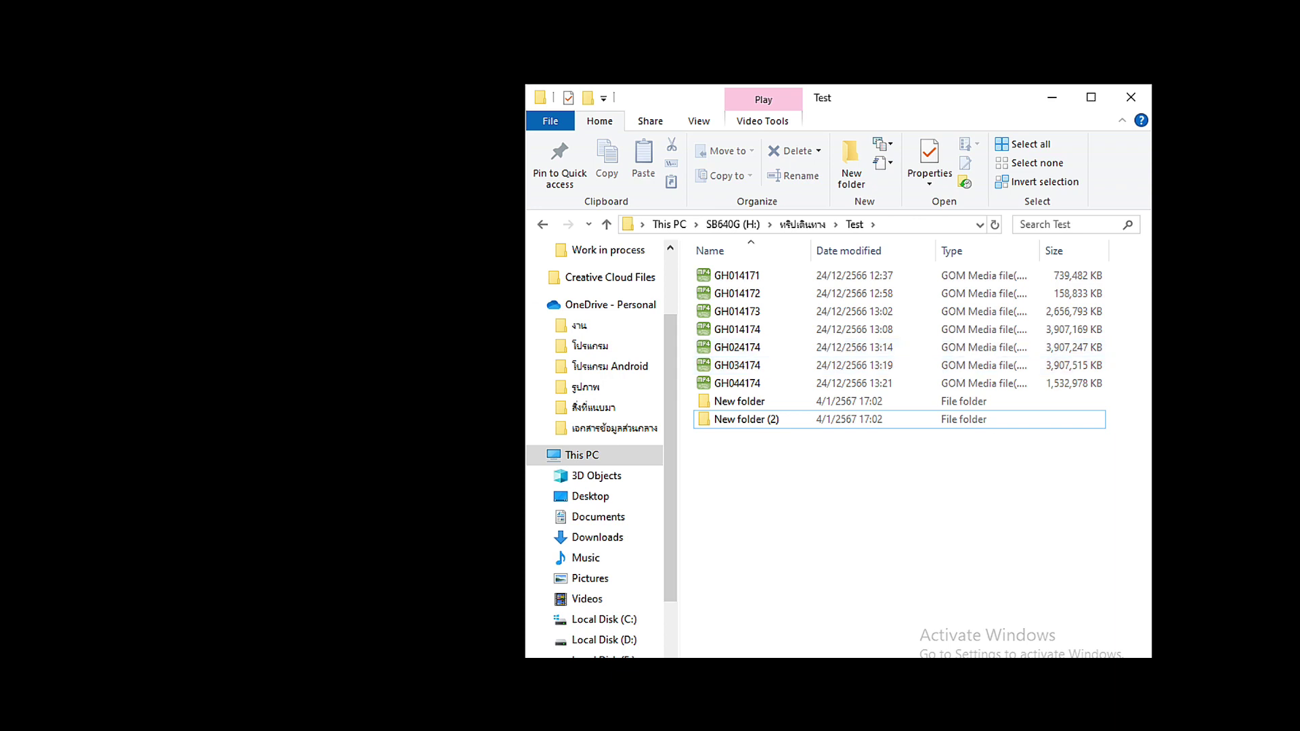
- Bring up the New folder (2) window with the converted clips and compare their file sizes with the originals in Test
{"action": "mouse_move", "coordinate": [394, 674]}
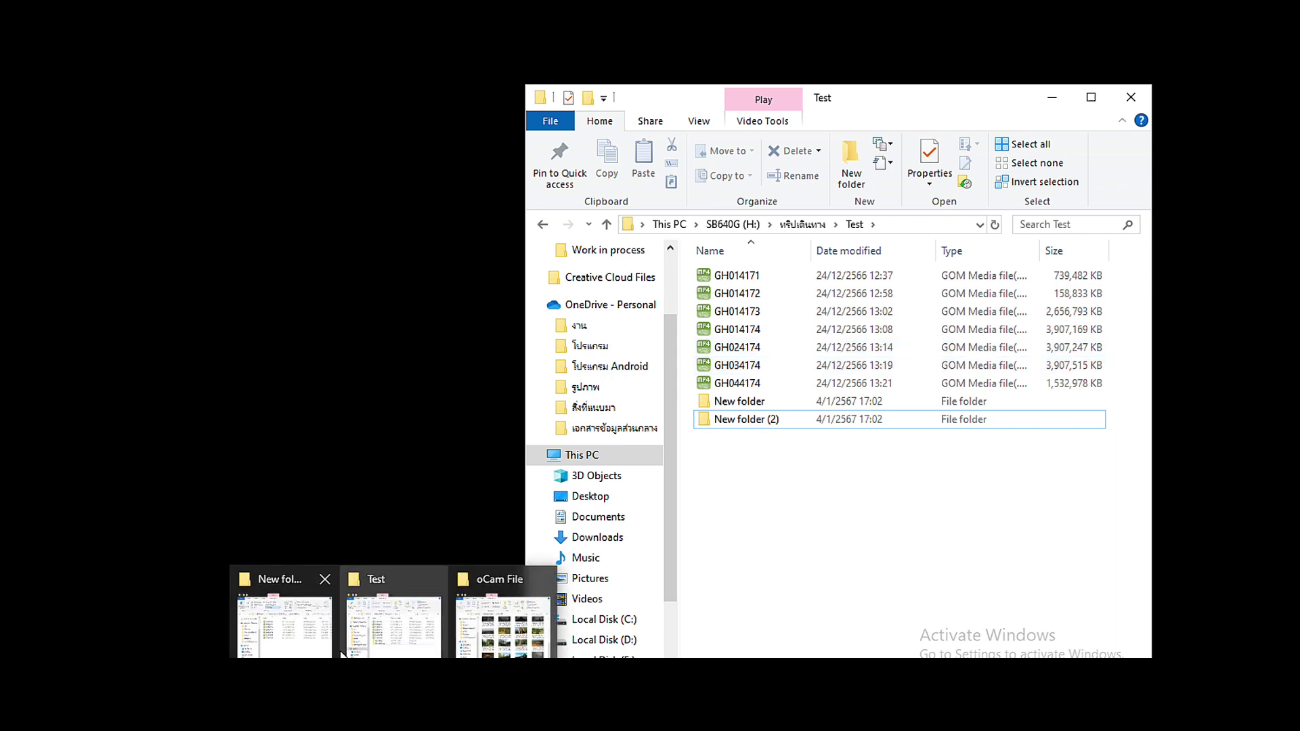
{"action": "left_click", "coordinate": [285, 616]}
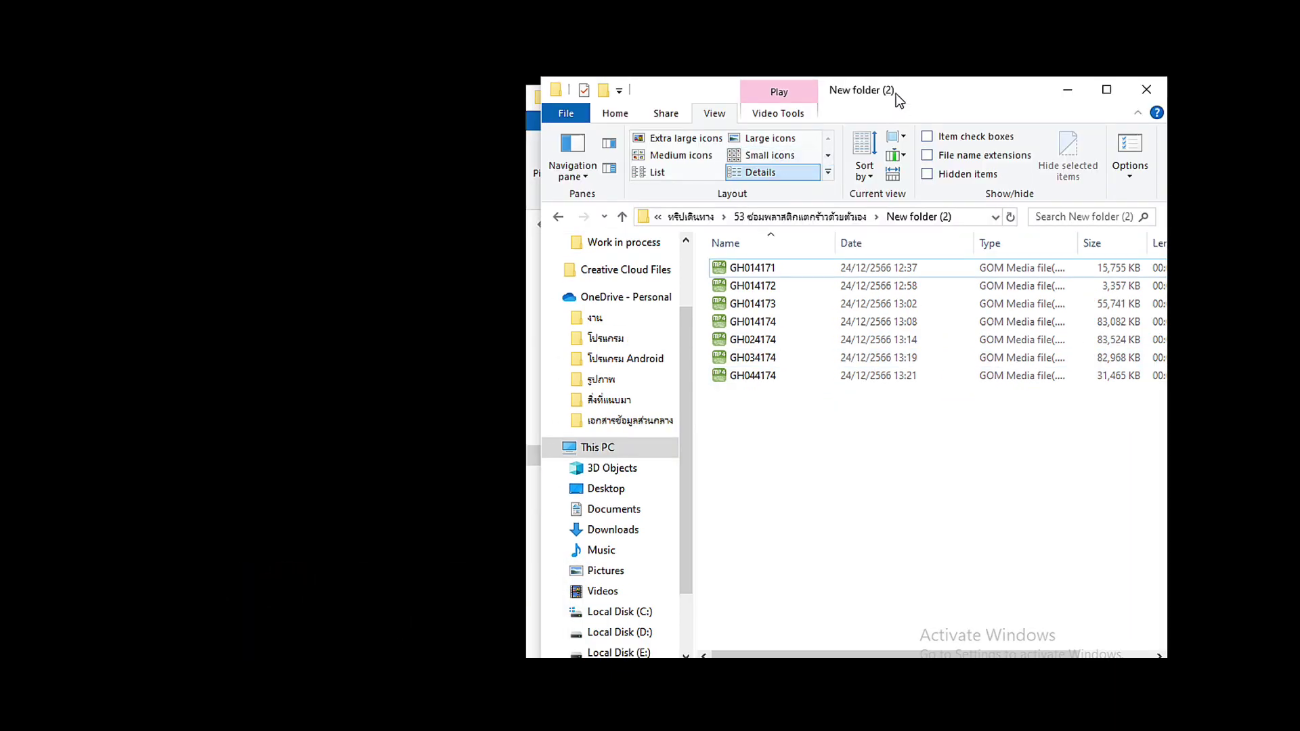
{"action": "left_click_drag", "start_coordinate": [924, 99], "coordinate": [788, 166]}
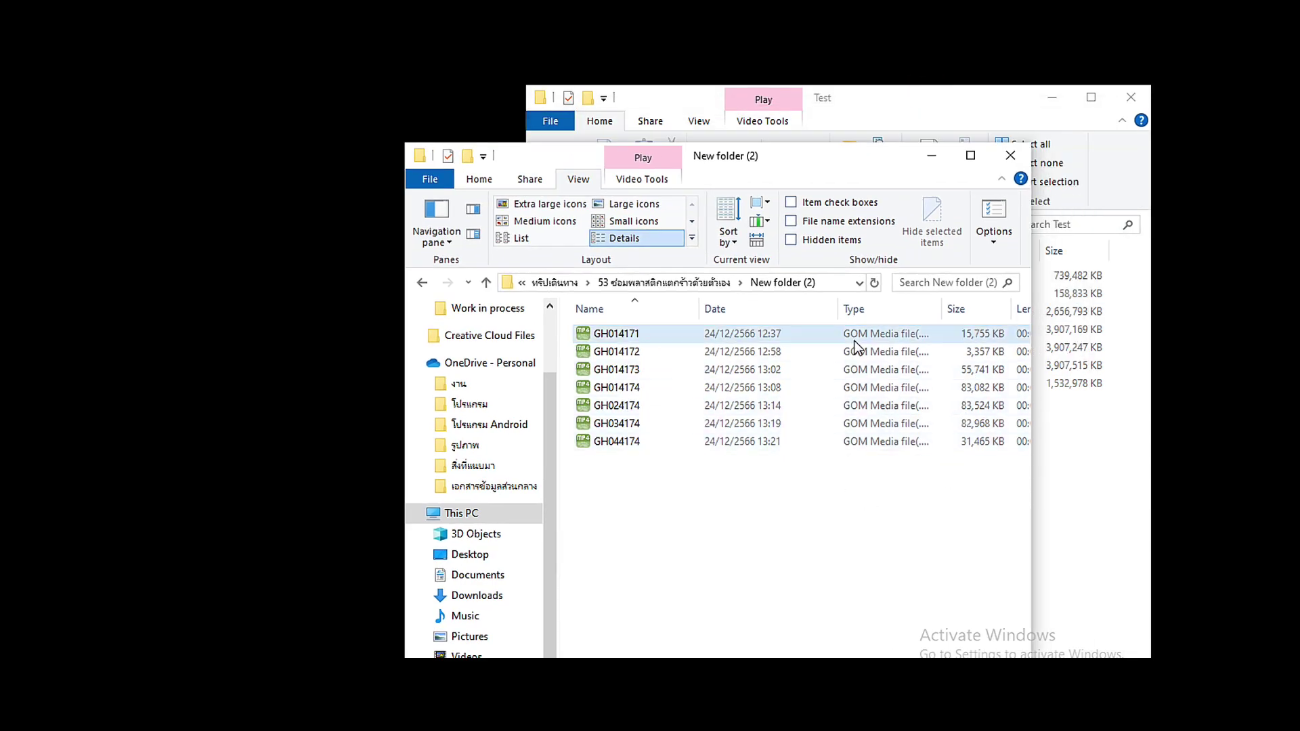
{"action": "left_click_drag", "start_coordinate": [853, 164], "coordinate": [873, 109]}
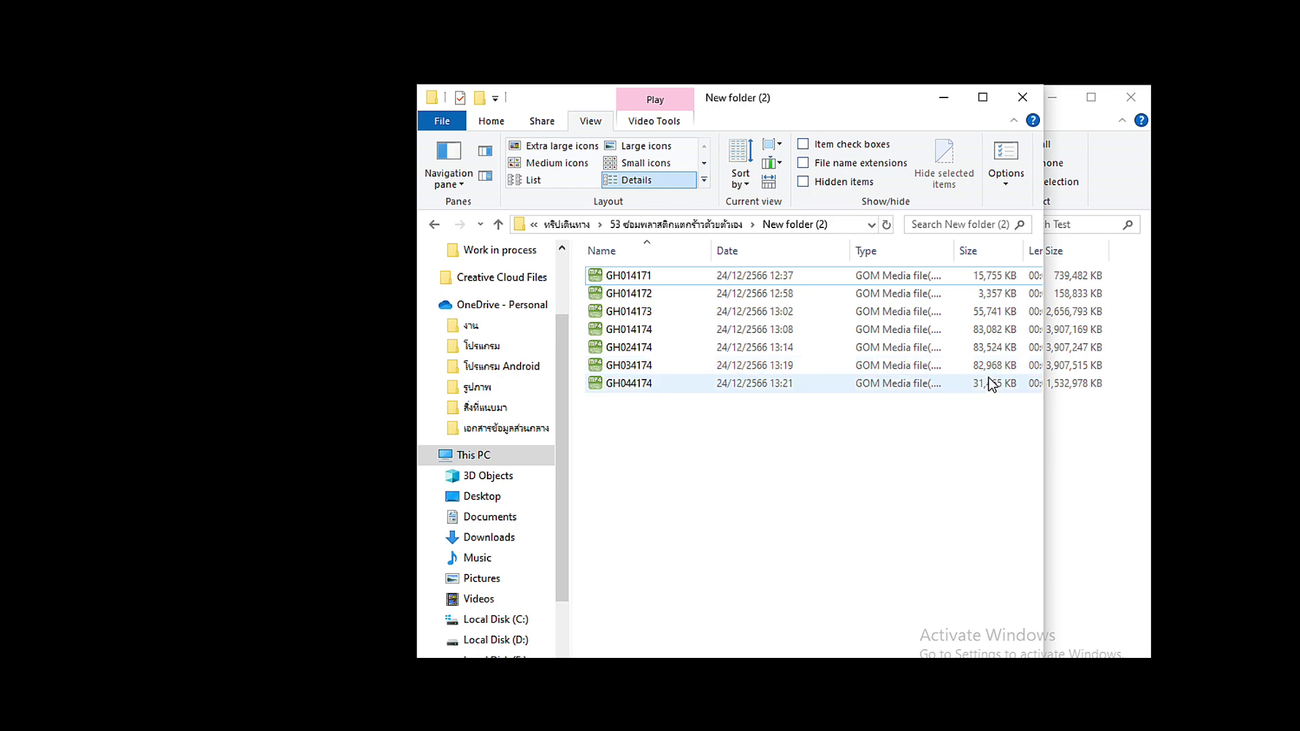
{"action": "left_click_drag", "start_coordinate": [888, 112], "coordinate": [832, 159]}
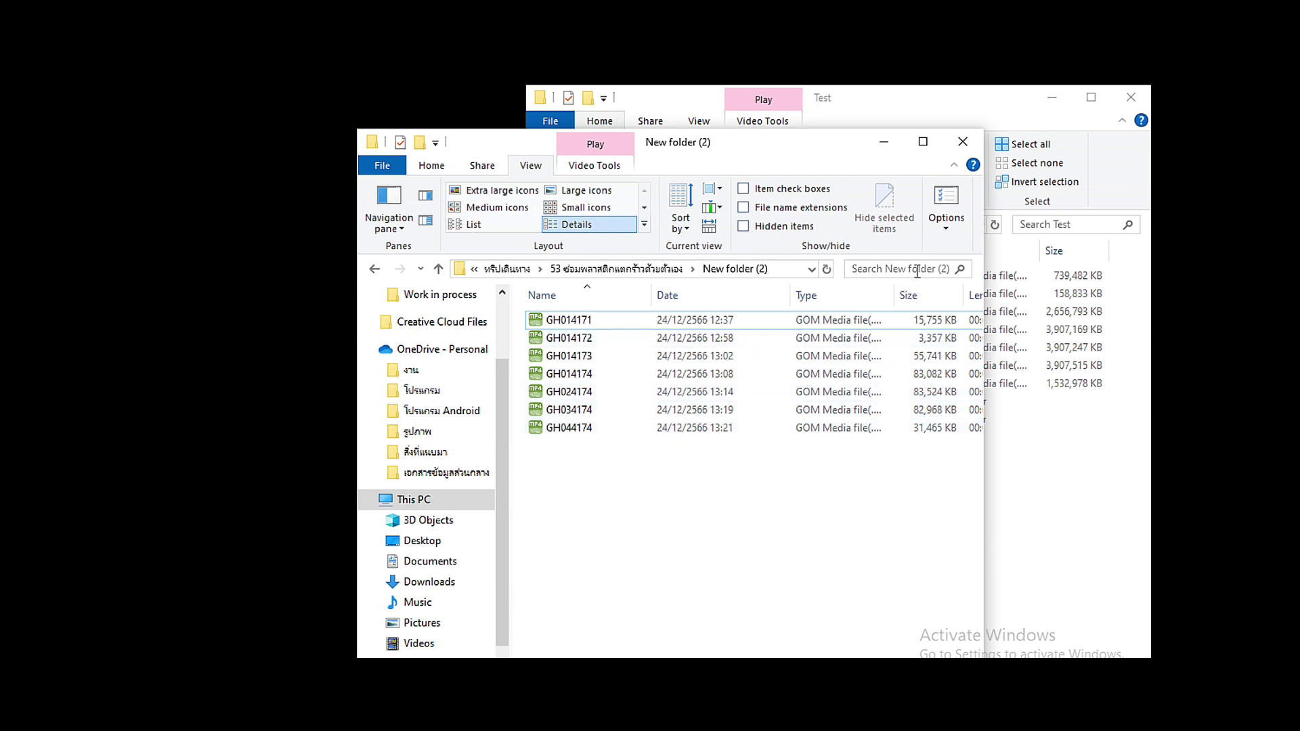
- Move the seven converted clips GH014171 through GH044174 into New folder inside Test, and minimize the source window
{"action": "left_click_drag", "start_coordinate": [556, 484], "coordinate": [586, 312]}
{"action": "left_click_drag", "start_coordinate": [816, 150], "coordinate": [434, 165]}
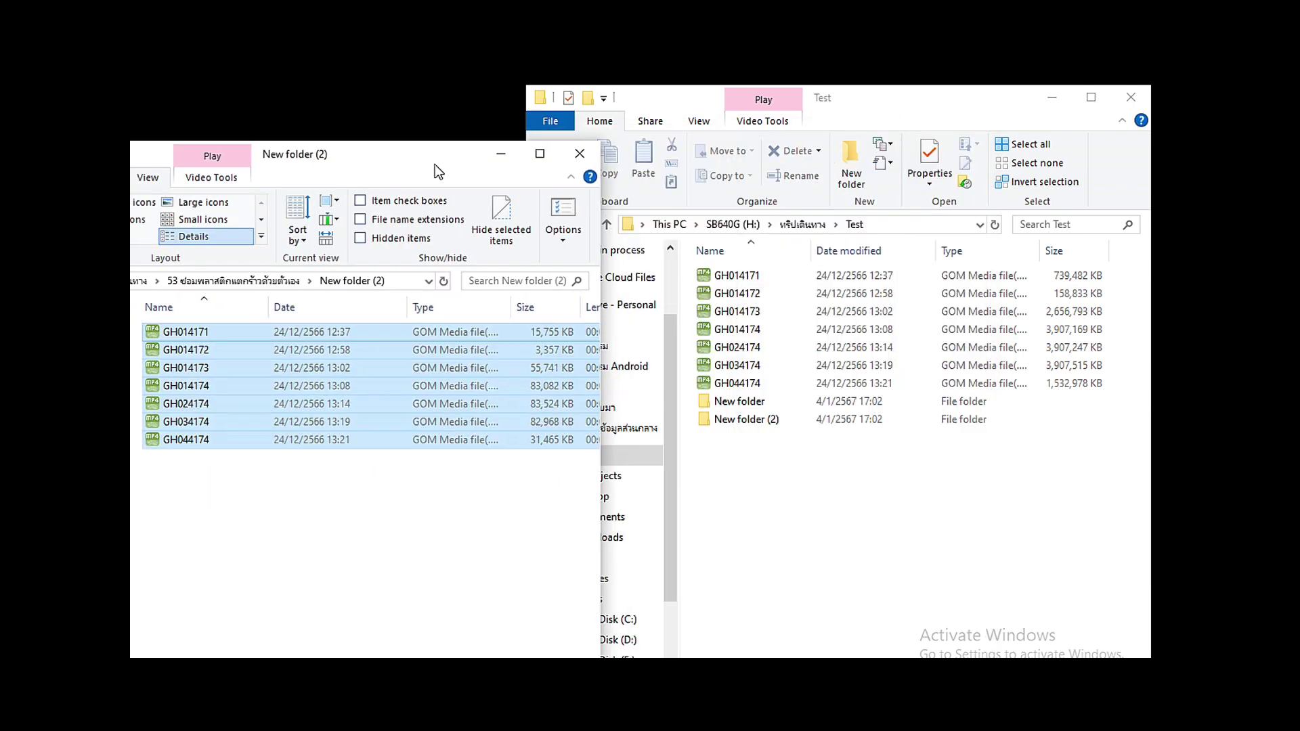
{"action": "left_click_drag", "start_coordinate": [377, 377], "coordinate": [737, 402]}
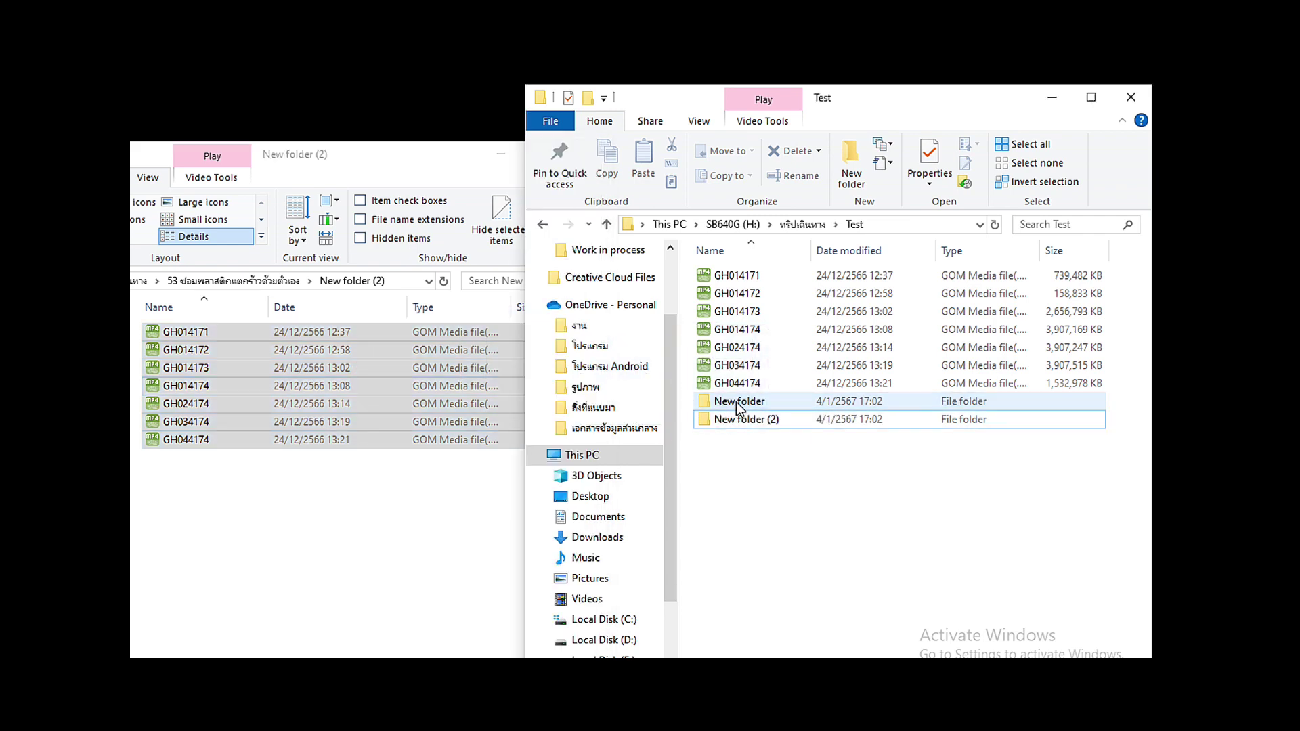
{"action": "left_click", "coordinate": [447, 154]}
{"action": "left_click", "coordinate": [501, 153]}
- Open New folder inside Test and show its files in the Details layout
{"action": "left_click", "coordinate": [749, 512]}
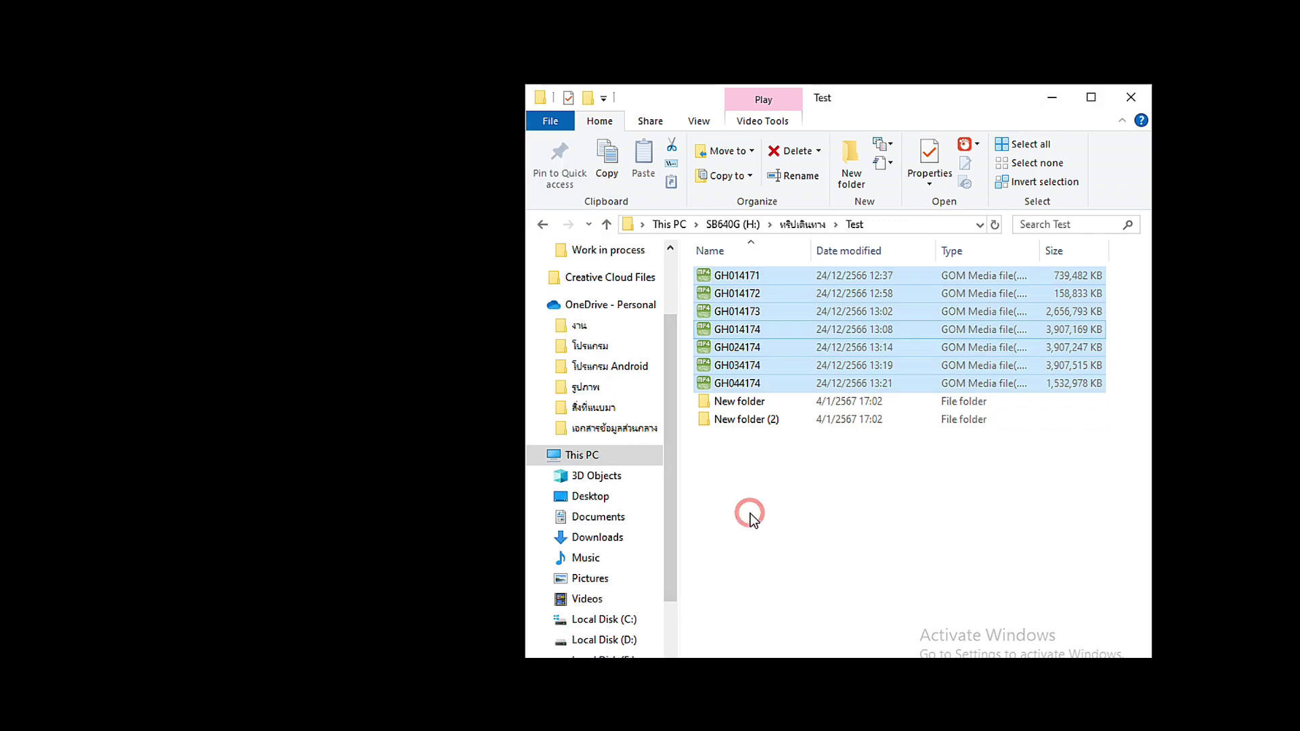
{"action": "double_click", "coordinate": [733, 404]}
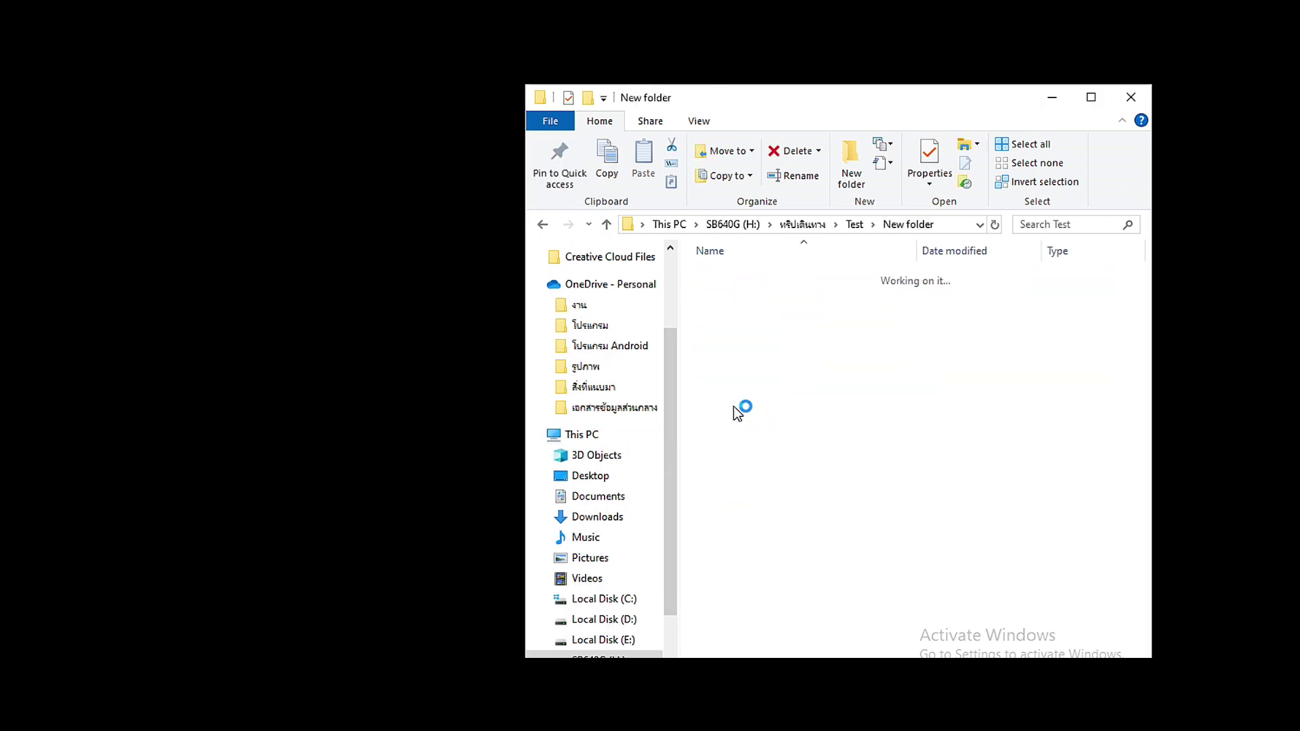
{"action": "left_click", "coordinate": [700, 120]}
{"action": "left_click", "coordinate": [745, 179]}
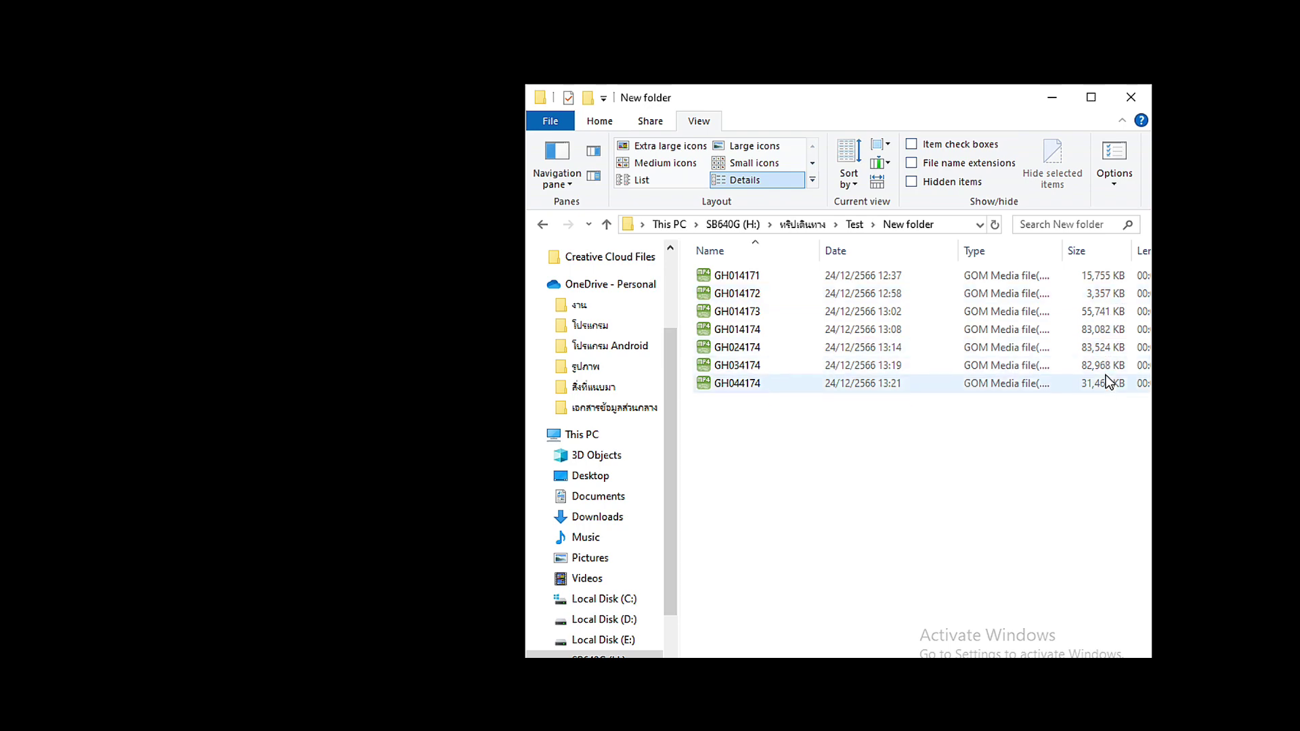
- Import all seven converted clips from New folder into the media library of CapCut project 0104
{"action": "mouse_move", "coordinate": [409, 605]}
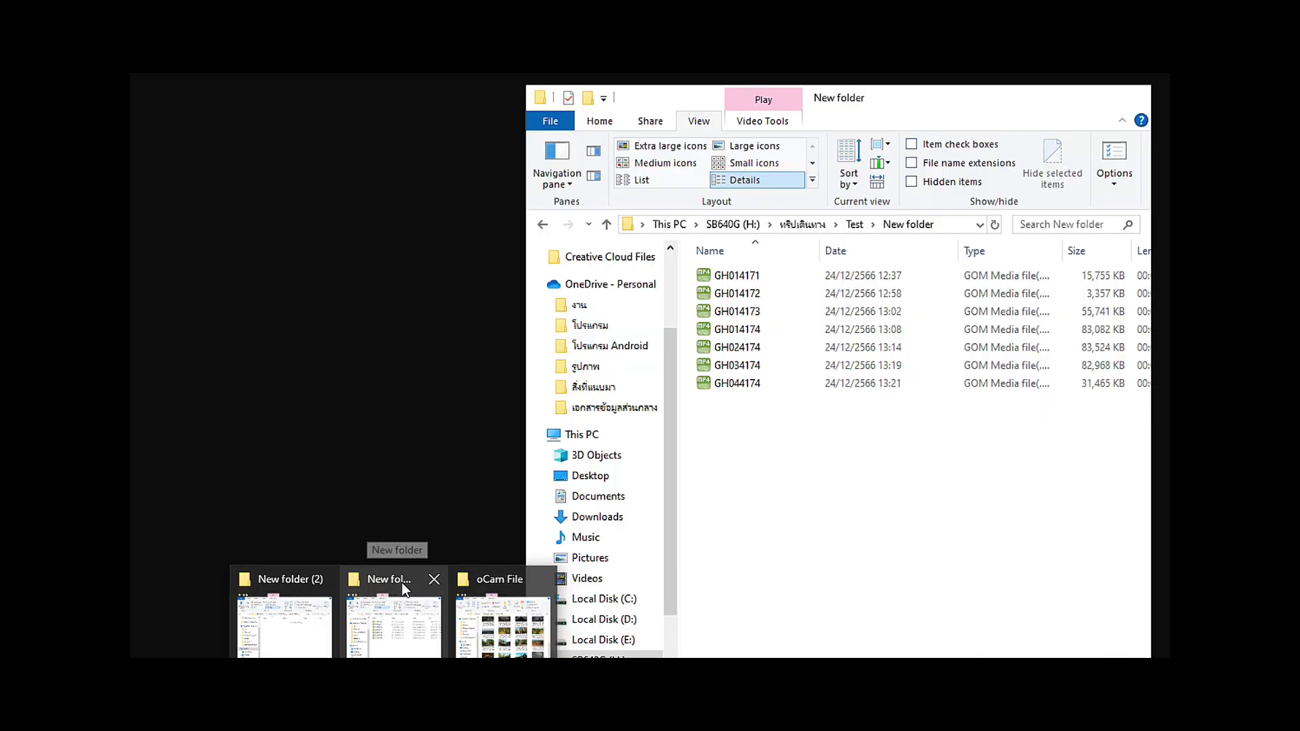
{"action": "left_click", "coordinate": [402, 584]}
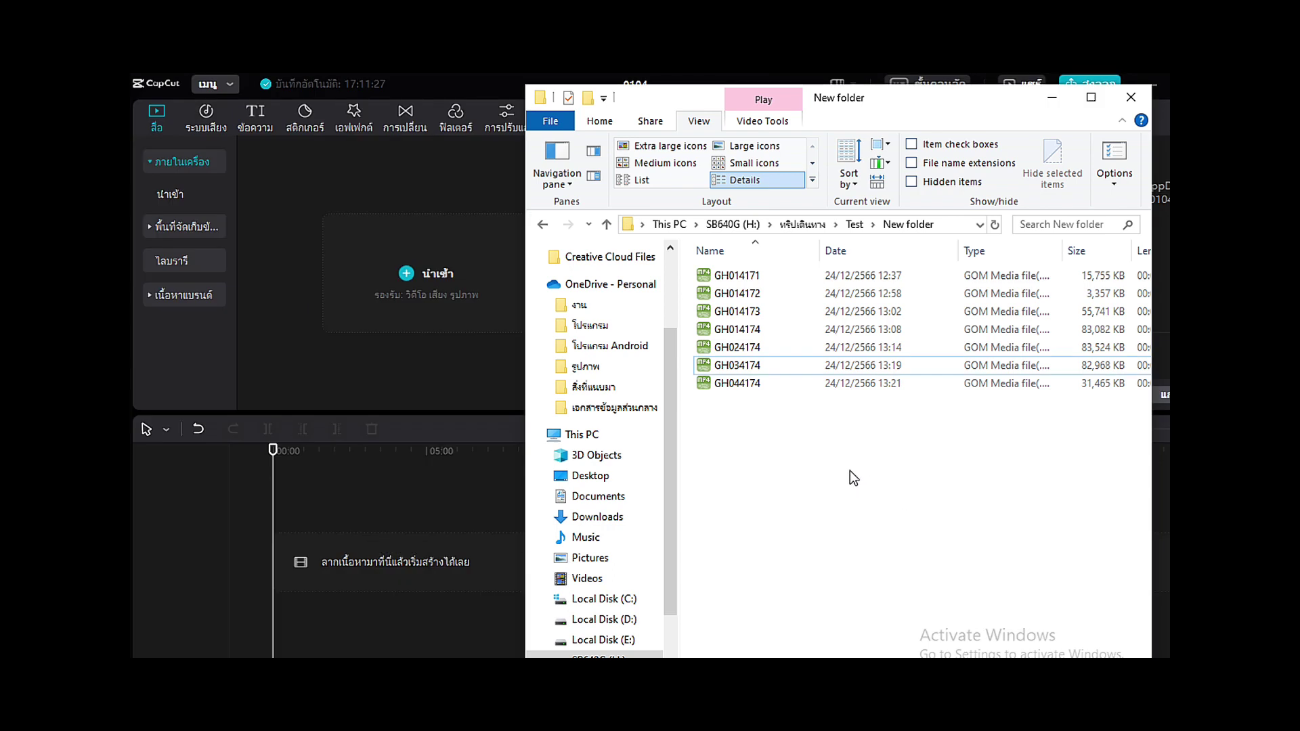
{"action": "left_click_drag", "start_coordinate": [751, 428], "coordinate": [738, 268]}
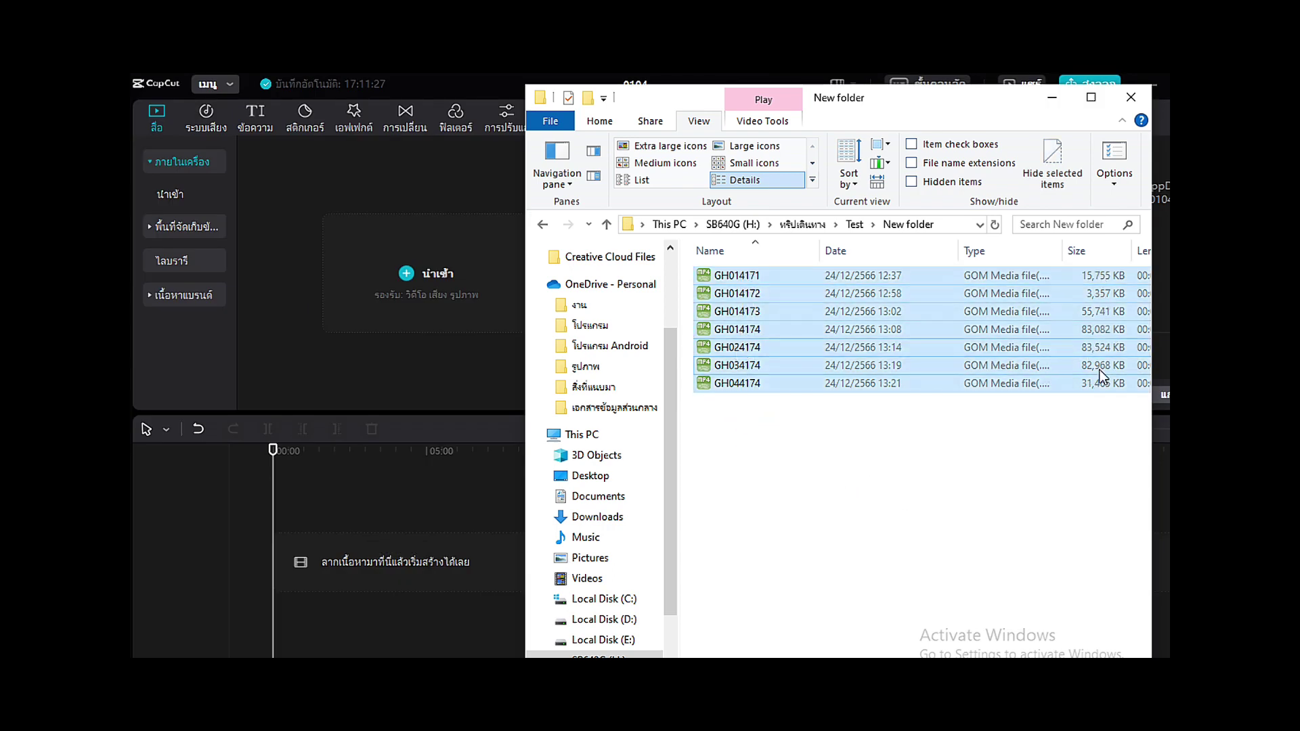
{"action": "left_click_drag", "start_coordinate": [772, 351], "coordinate": [455, 313]}
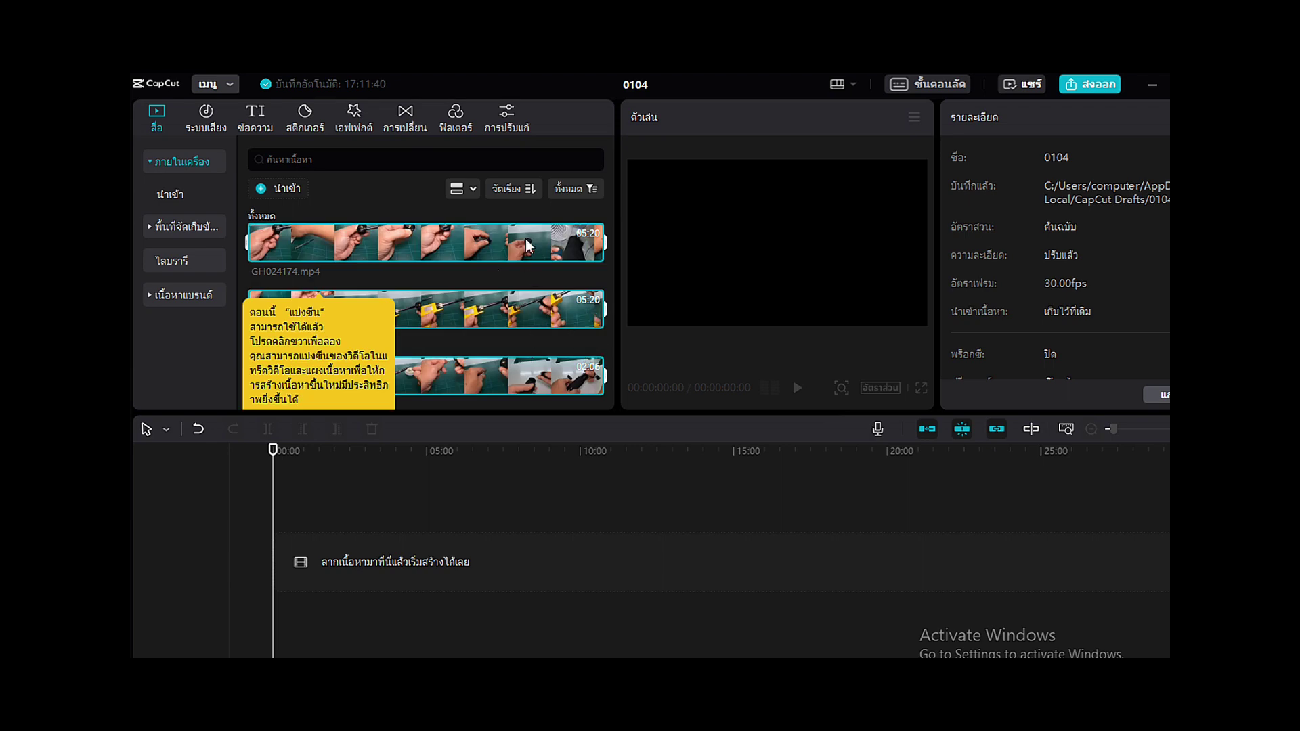
- Place all the imported clips on the main timeline track and move the playhead to 00:22:03:17 in the last clip
{"action": "mouse_move", "coordinate": [527, 243]}
{"action": "left_click_drag", "start_coordinate": [477, 246], "coordinate": [485, 574]}
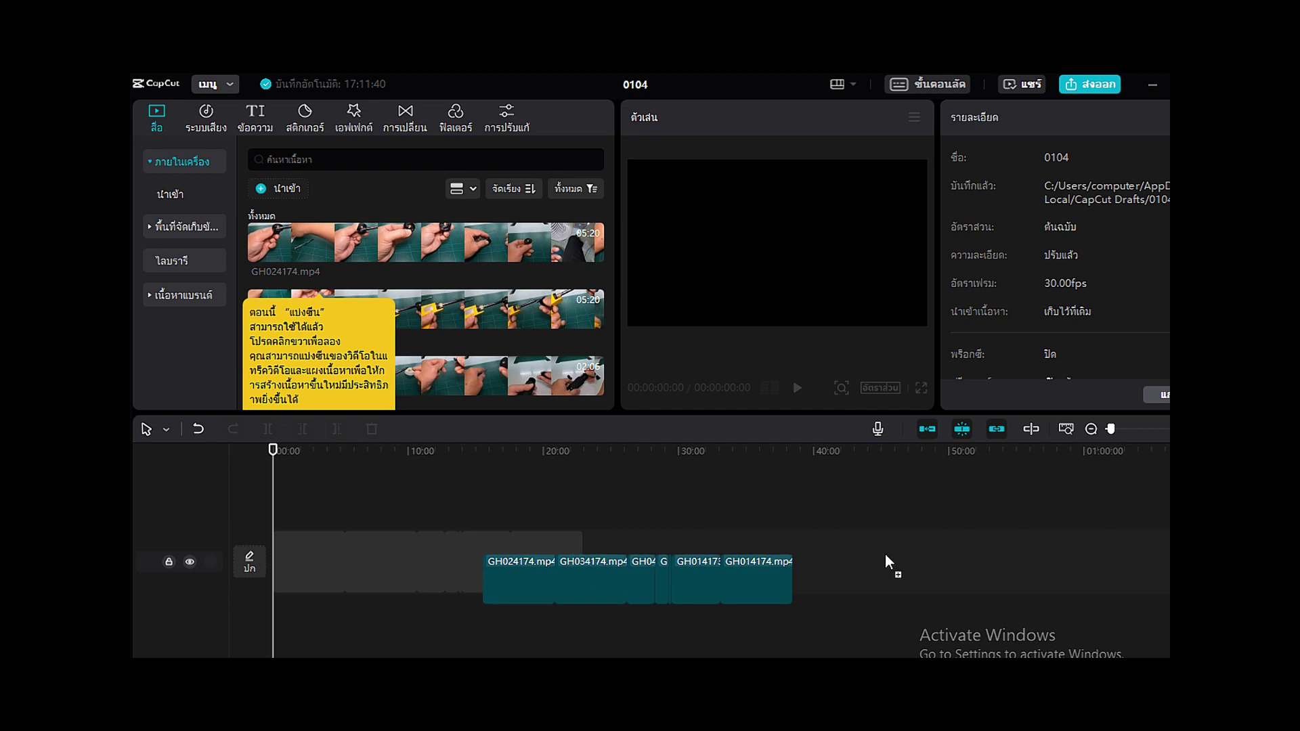
{"action": "left_click_drag", "start_coordinate": [884, 554], "coordinate": [885, 554]}
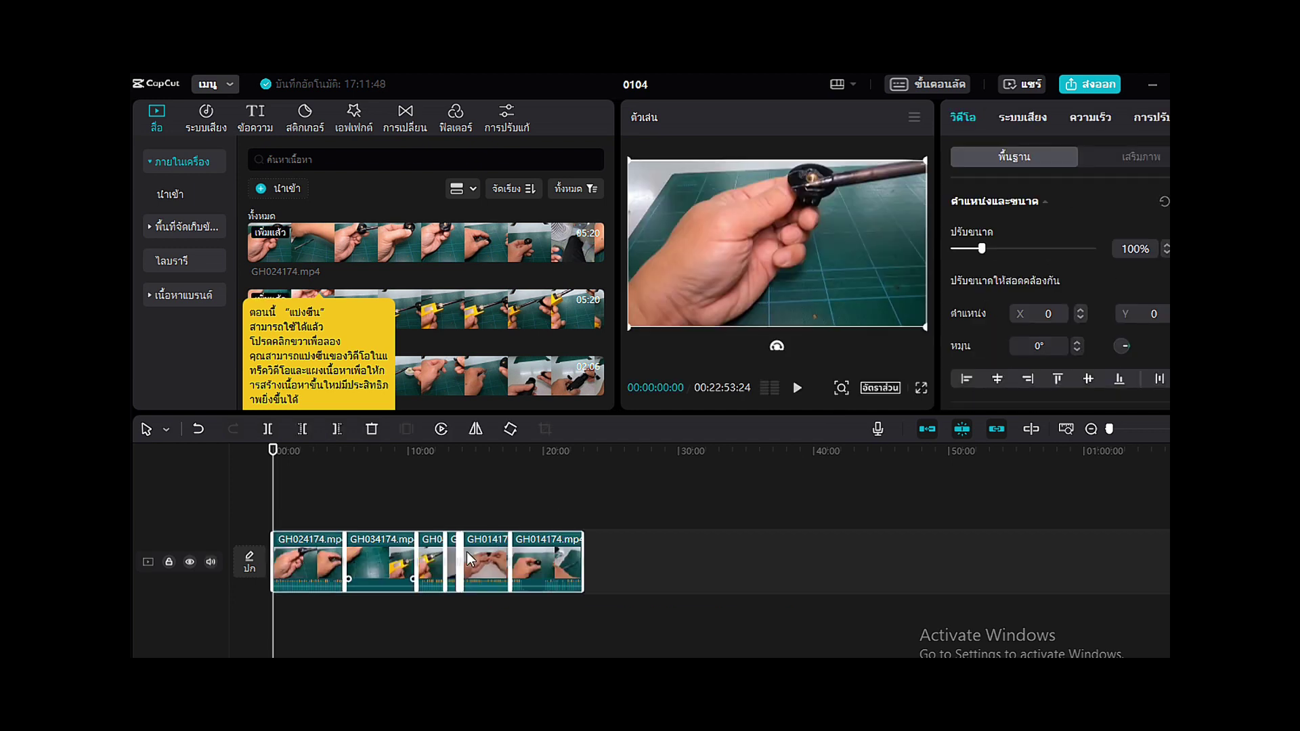
{"action": "left_click", "coordinate": [572, 505]}
{"action": "left_click", "coordinate": [572, 506]}
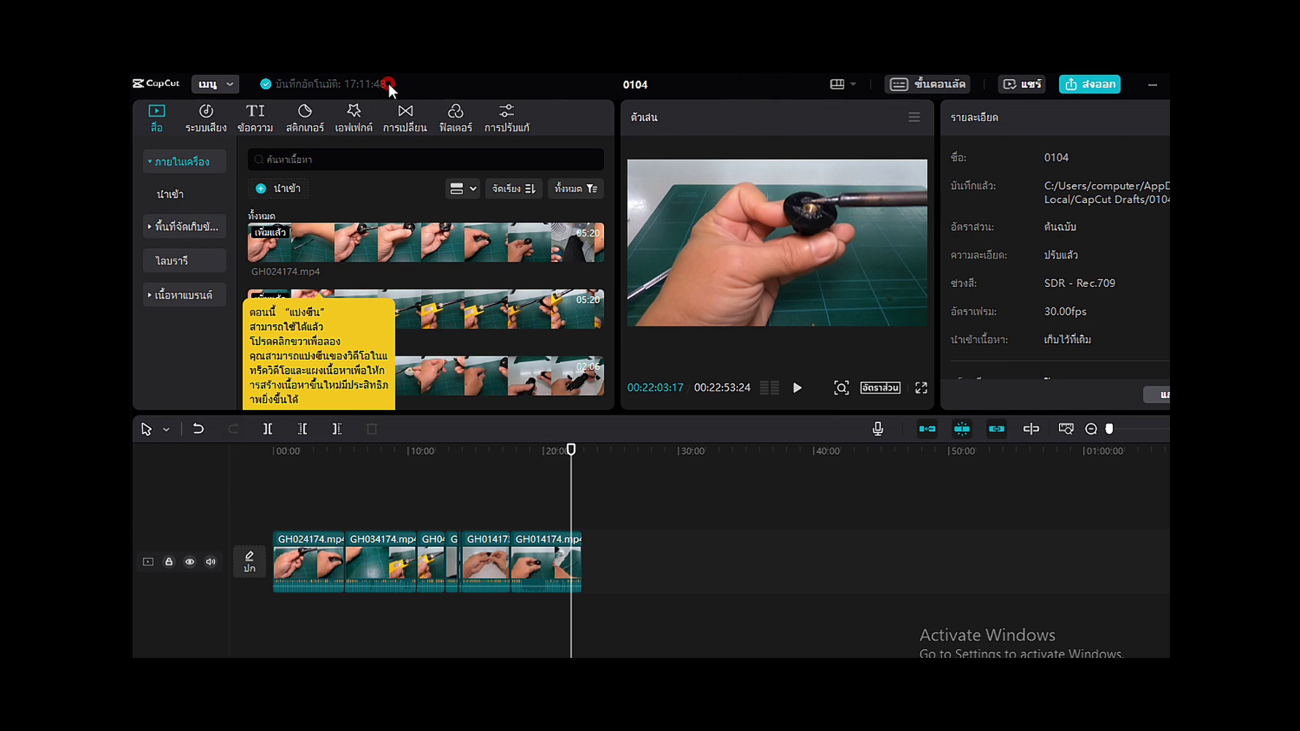
{"action": "left_click_drag", "start_coordinate": [388, 82], "coordinate": [348, 86]}
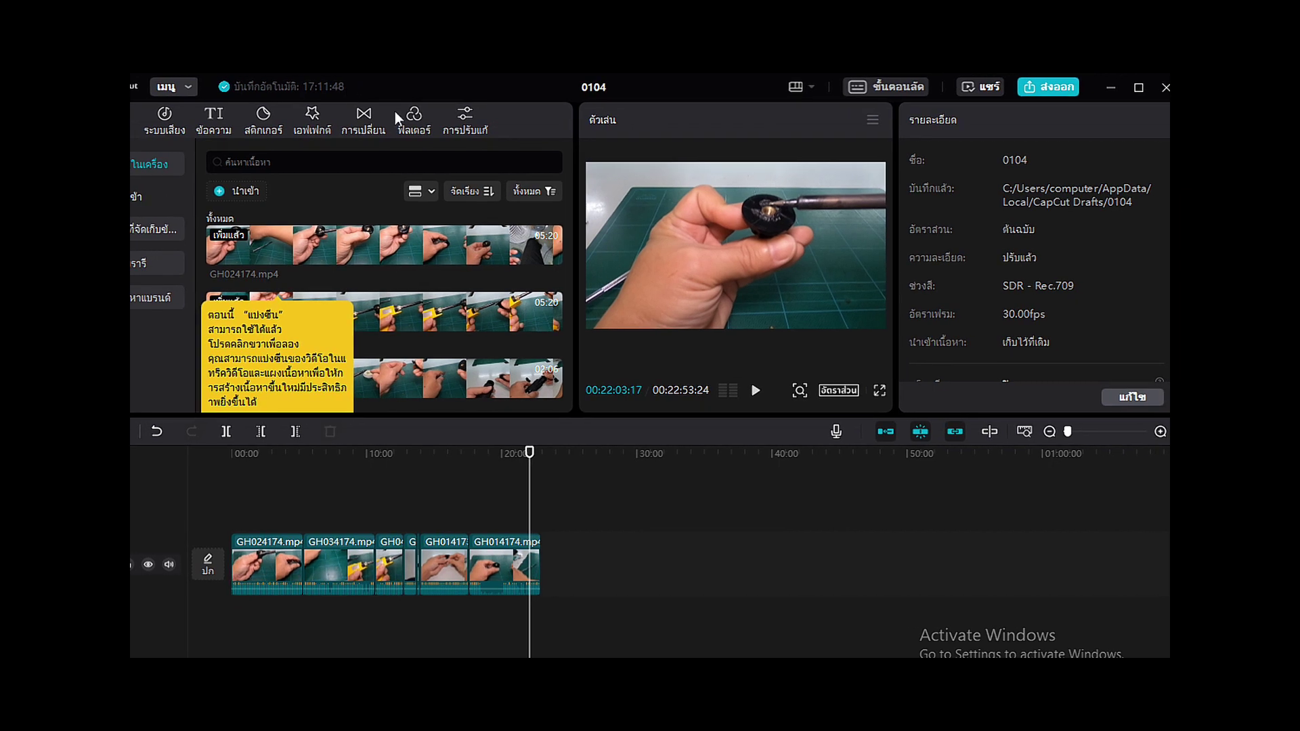
- Enlarge the timeline scale and move the playhead to 00:19:21:24 in the last clip
{"action": "left_click", "coordinate": [1161, 432]}
{"action": "left_click", "coordinate": [1161, 431]}
{"action": "left_click", "coordinate": [761, 452]}
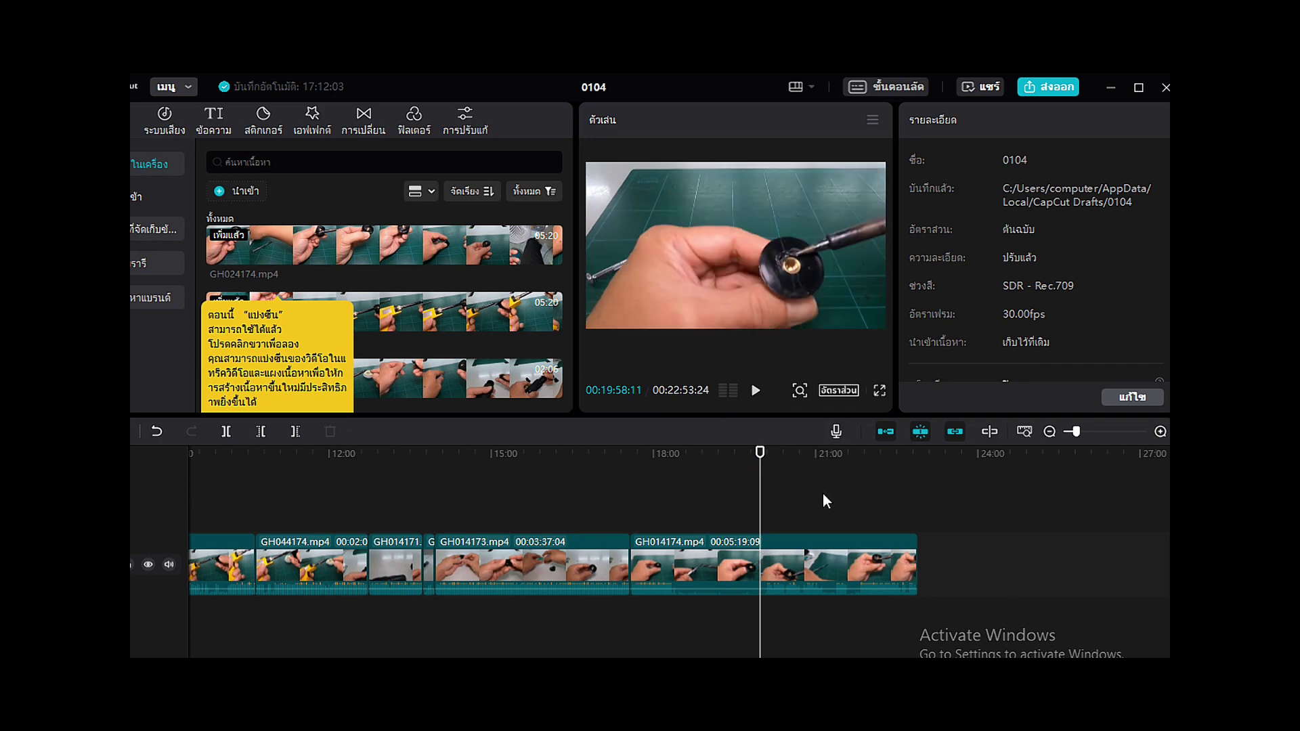
{"action": "mouse_move", "coordinate": [834, 545]}
{"action": "left_click", "coordinate": [728, 451]}
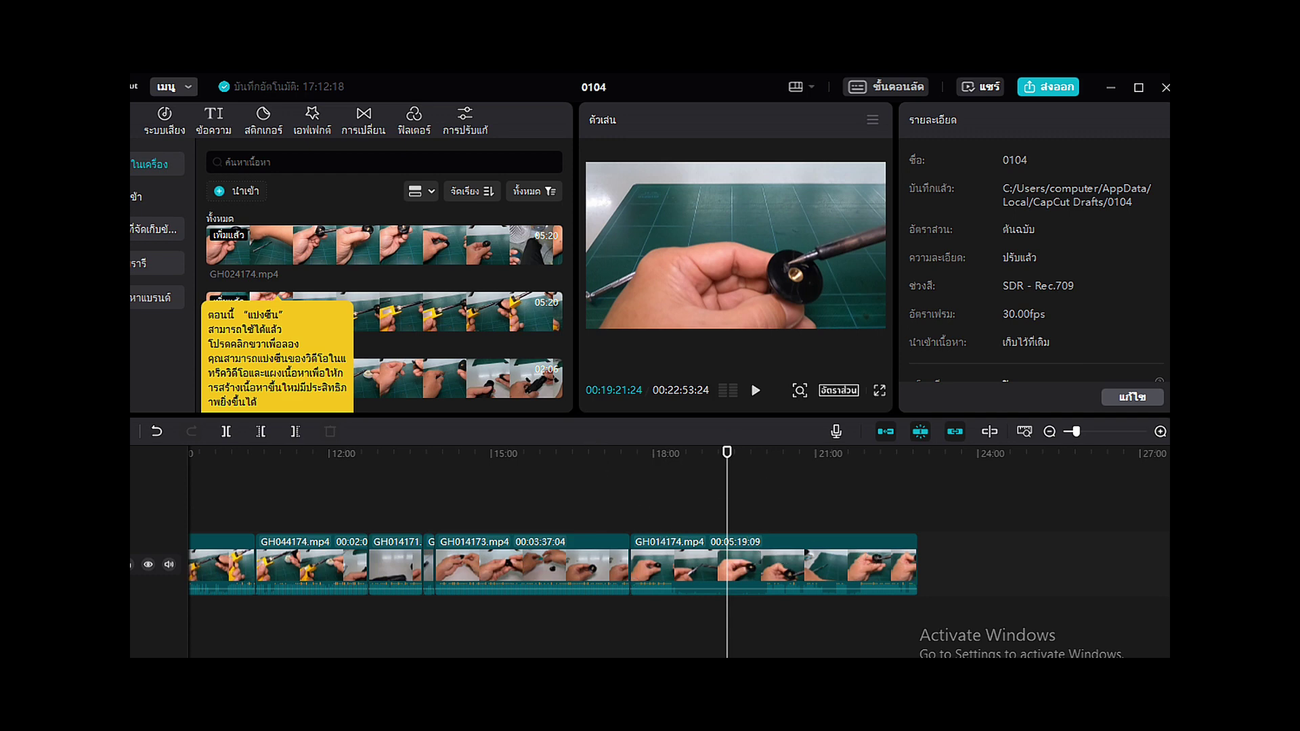
- Switch to File Explorer and compare the converted clips' sizes in New folder with the originals in Test
{"action": "left_click", "coordinate": [398, 584]}
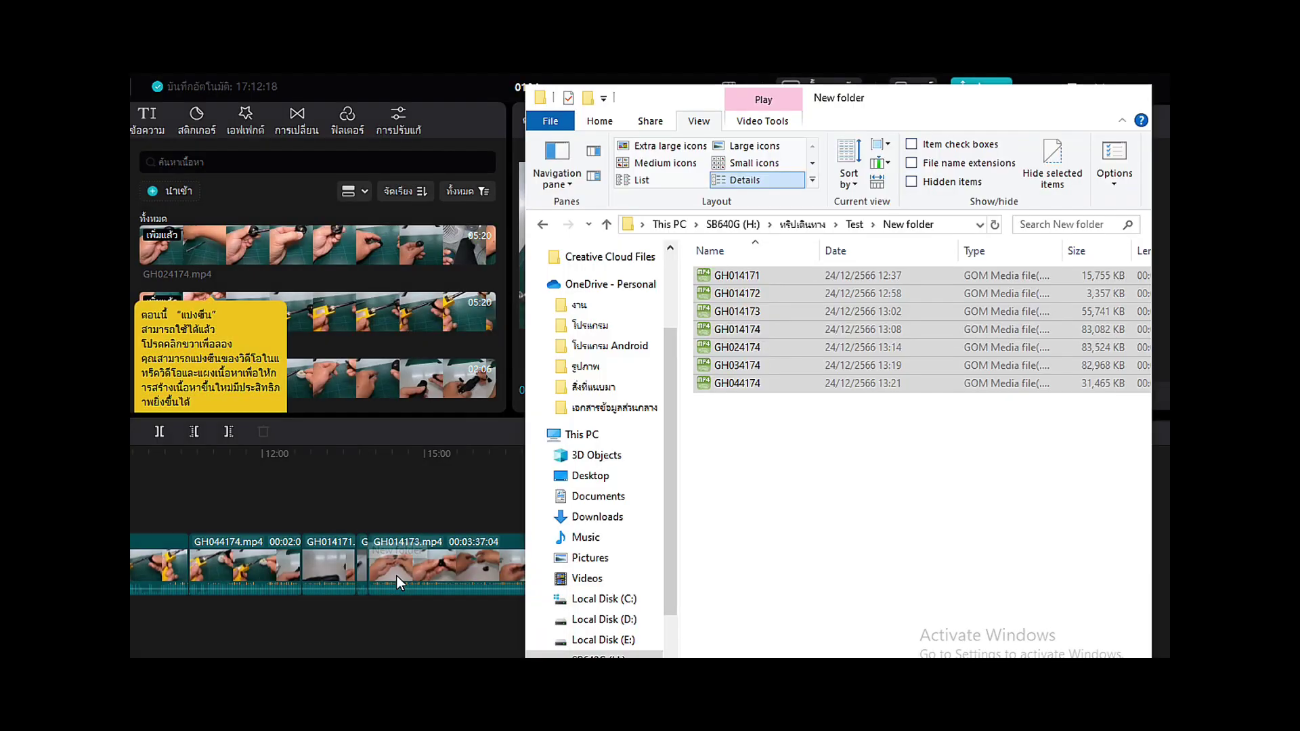
{"action": "left_click", "coordinate": [829, 485]}
{"action": "left_click", "coordinate": [855, 225]}
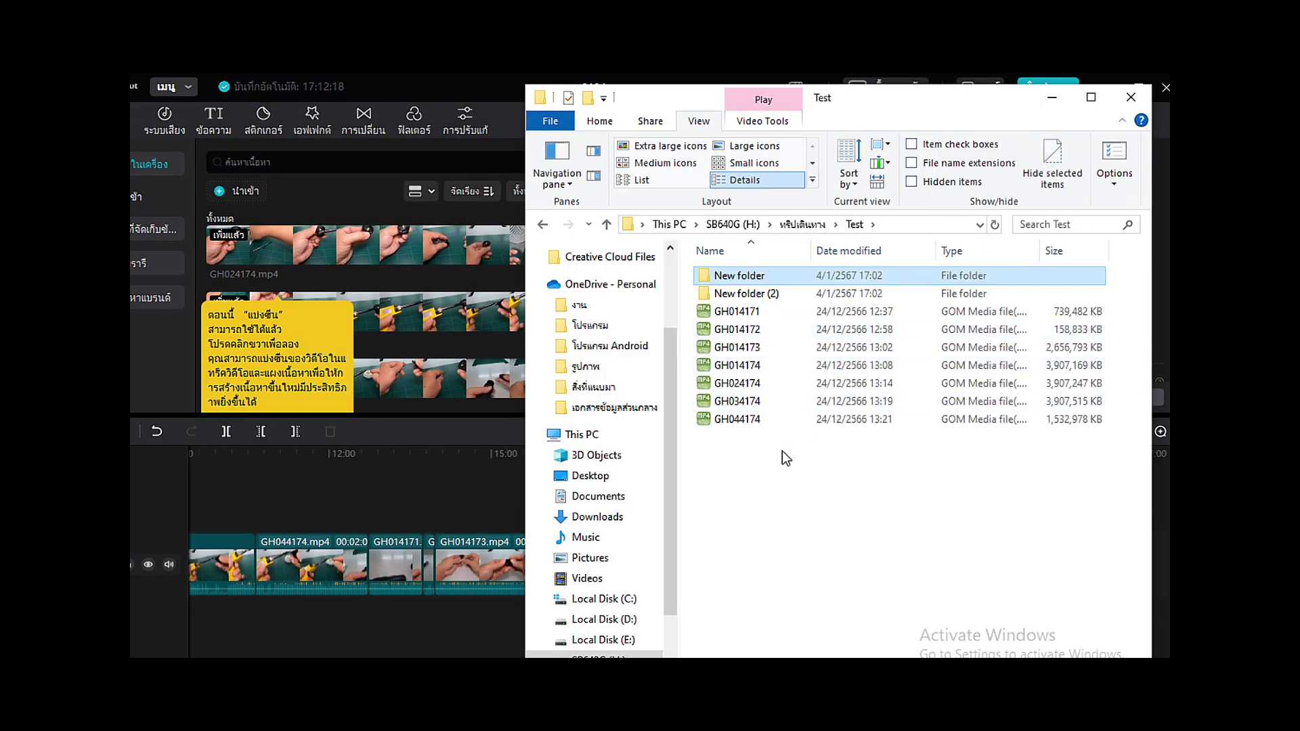
{"action": "double_click", "coordinate": [748, 275]}
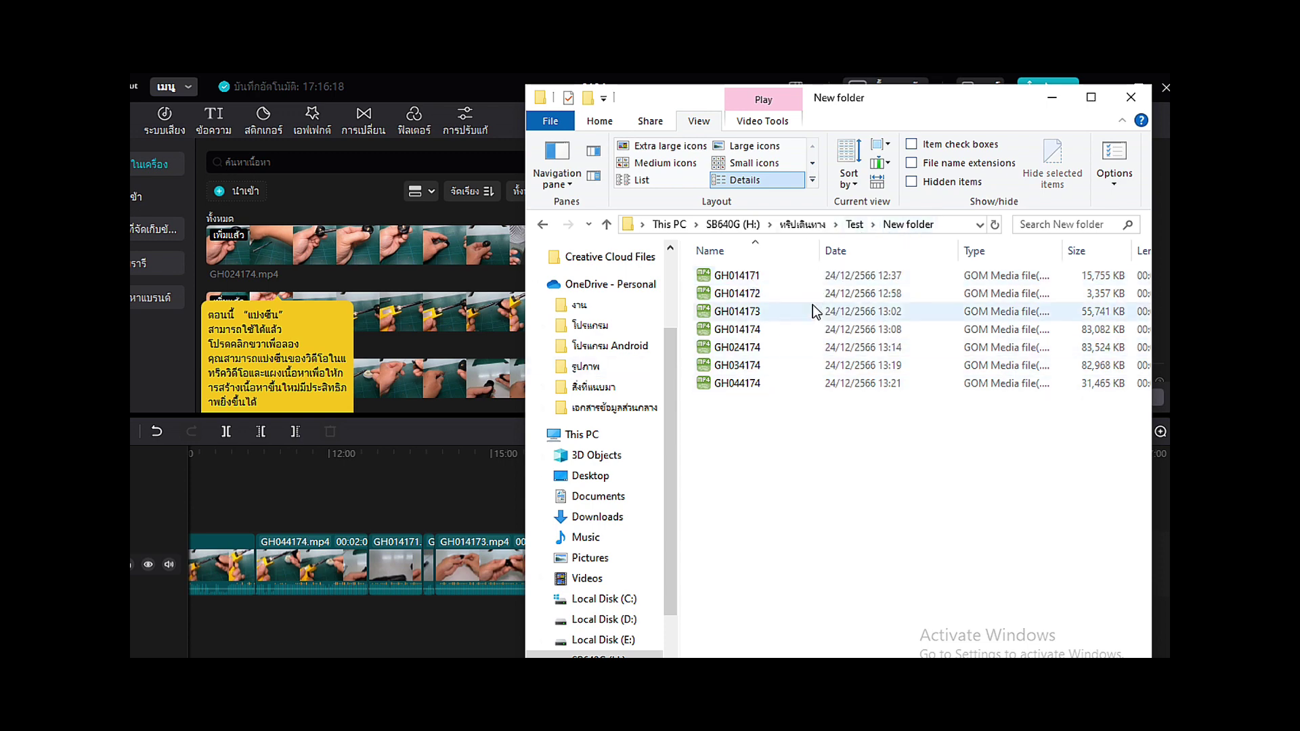
{"action": "left_click", "coordinate": [854, 225]}
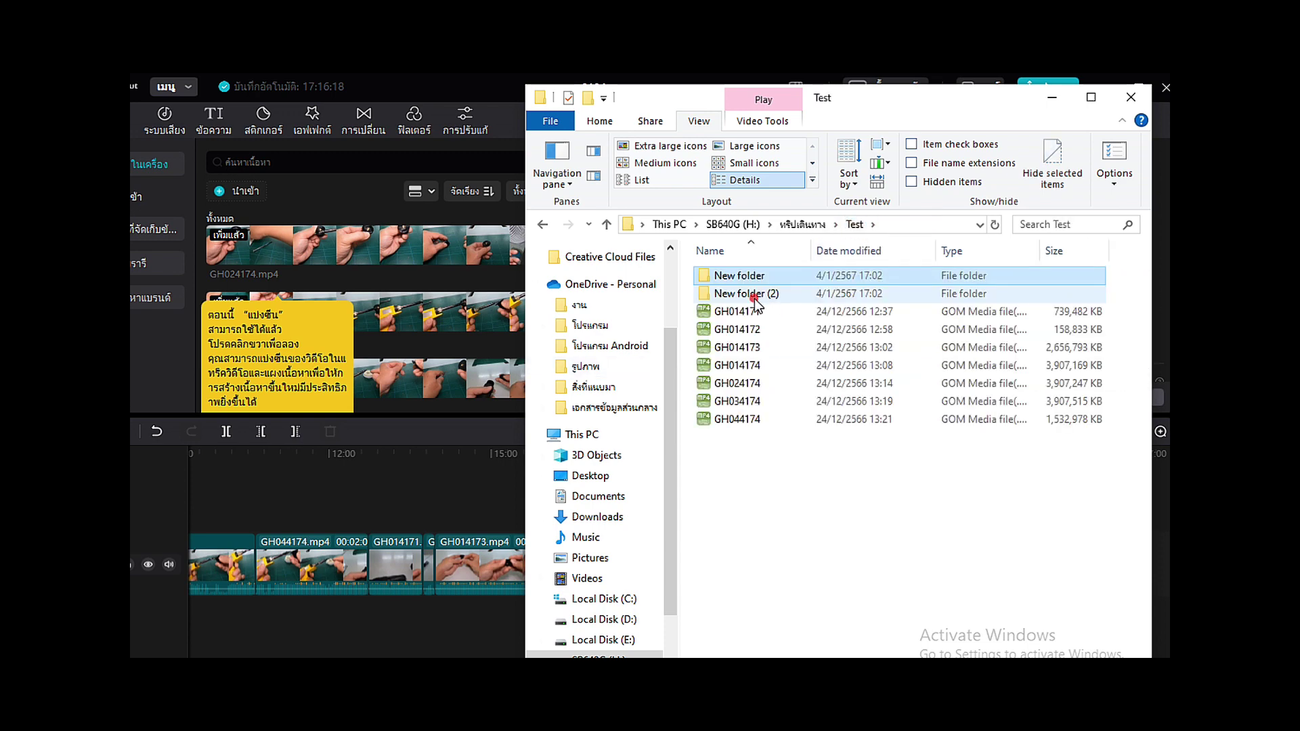
- Examine New folder, New folder (2) and the seven original clips GH014171 through GH044174 inside Test
{"action": "left_click", "coordinate": [754, 296]}
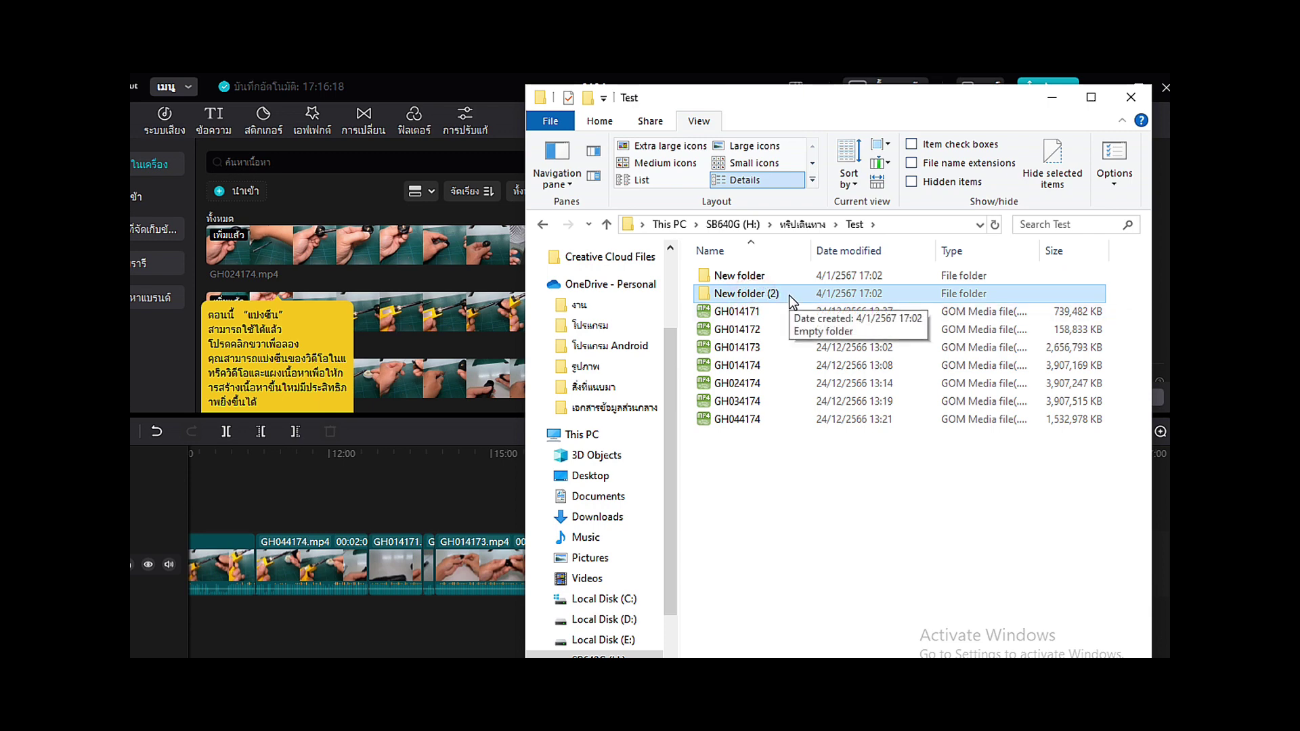
{"action": "left_click", "coordinate": [758, 274]}
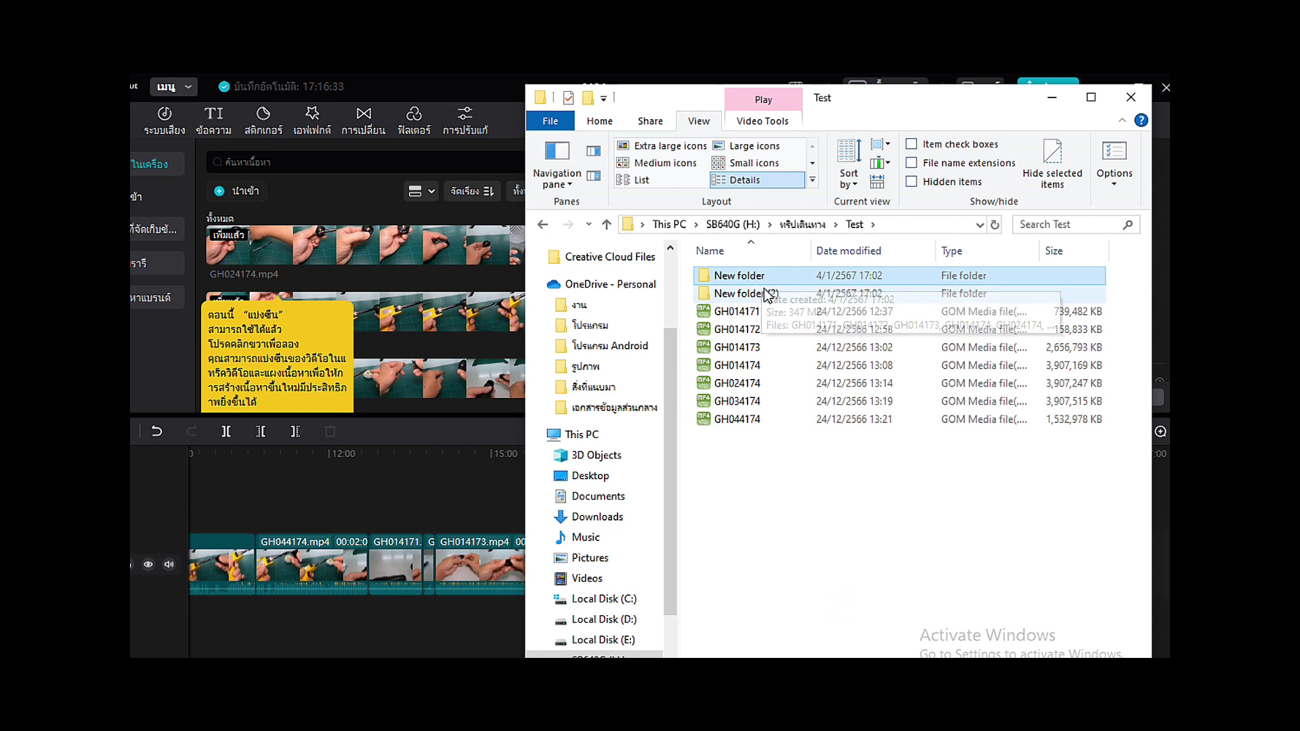
{"action": "left_click", "coordinate": [766, 295]}
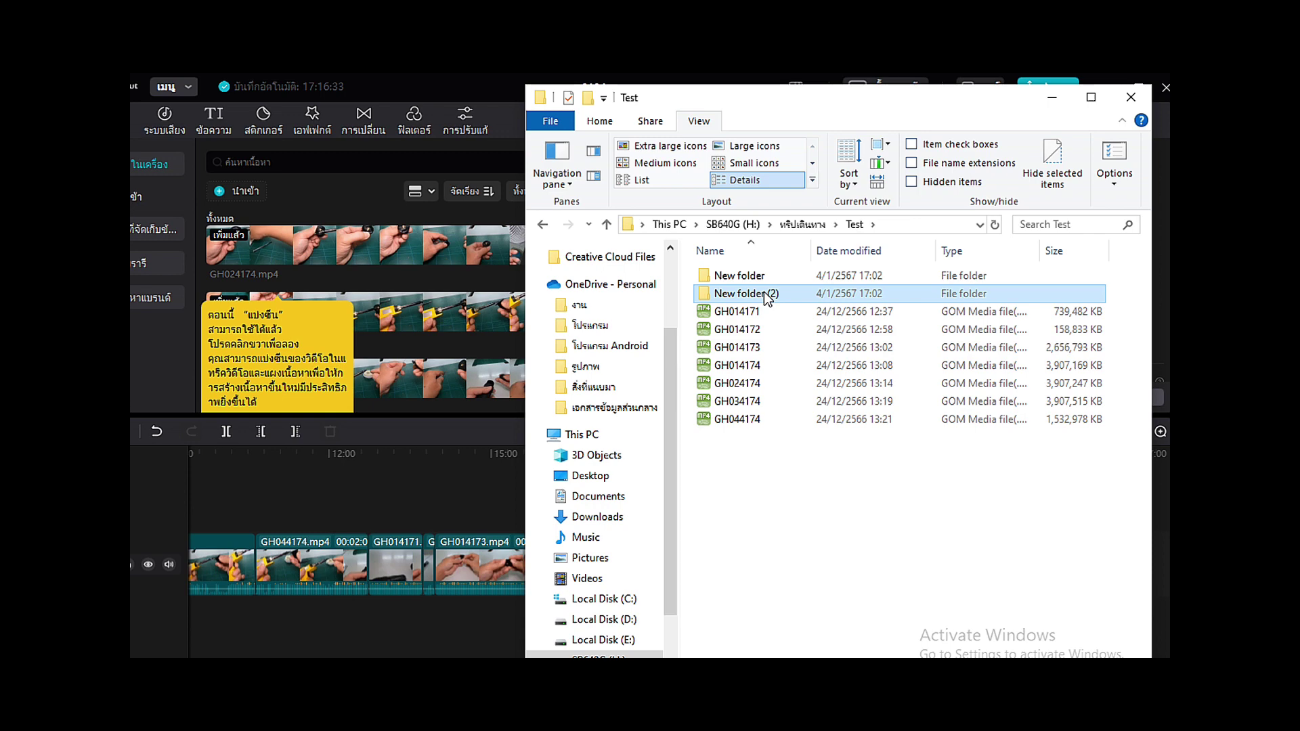
{"action": "left_click", "coordinate": [753, 312]}
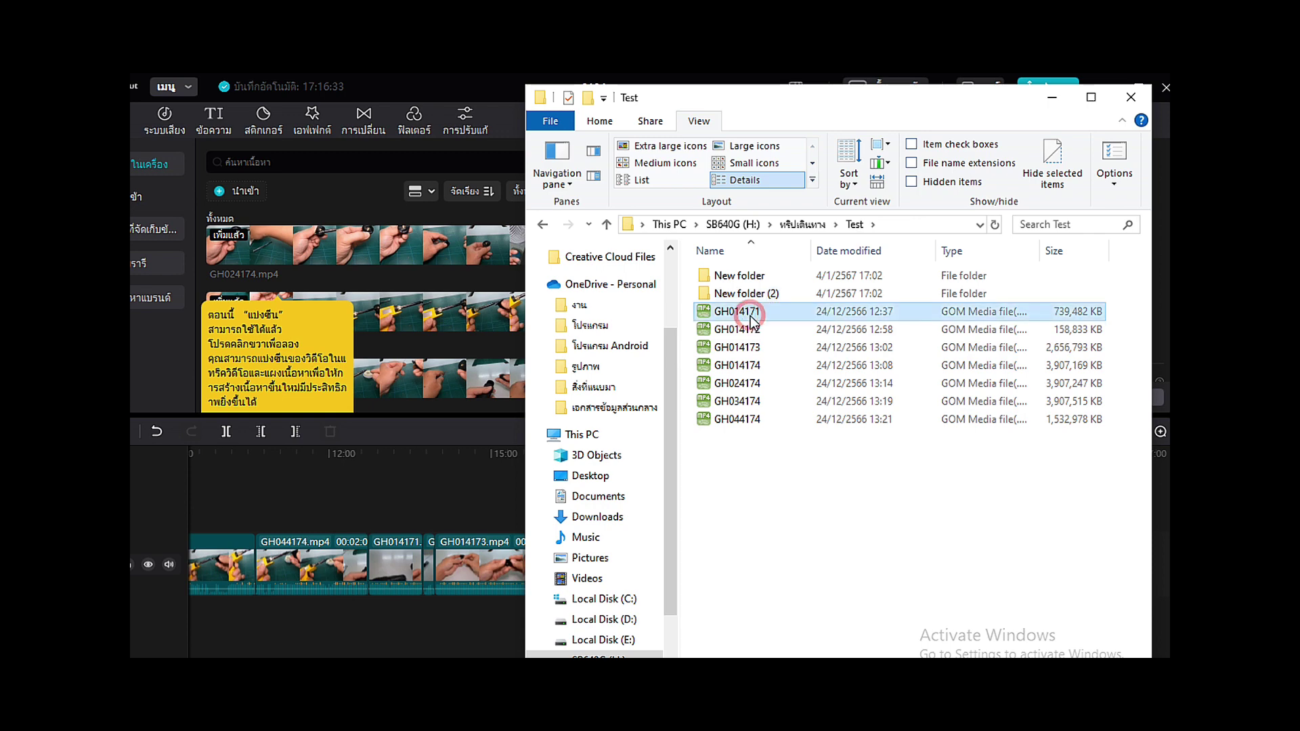
{"action": "left_click", "coordinate": [745, 420], "text": "shift"}
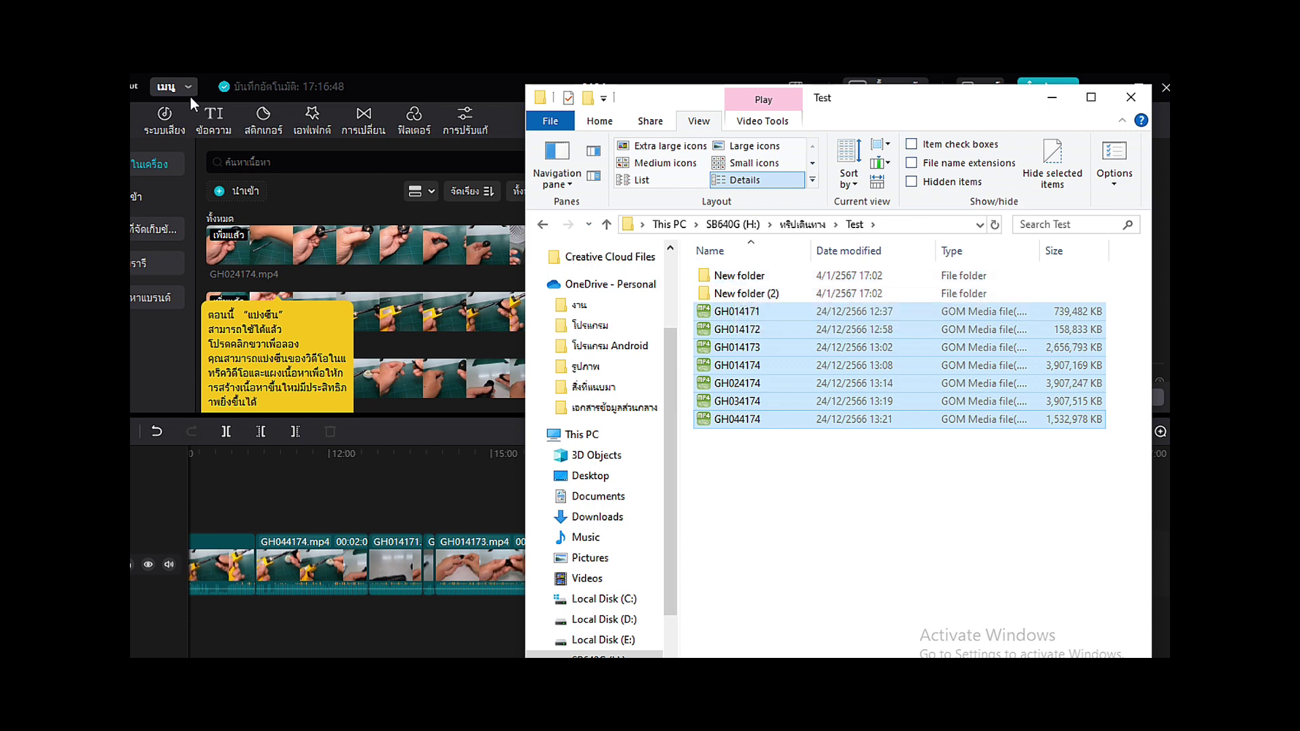
{"action": "left_click", "coordinate": [756, 287], "text": "ctrl"}
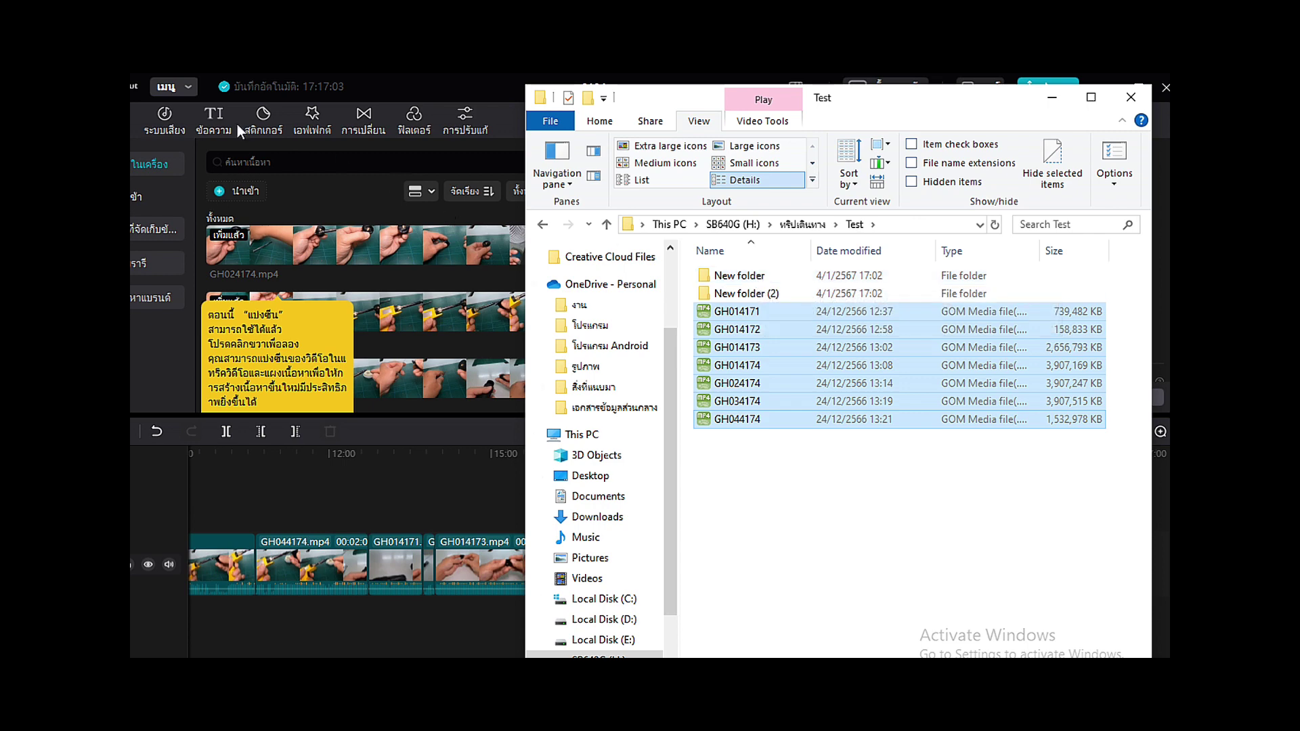
{"action": "left_click", "coordinate": [753, 502]}
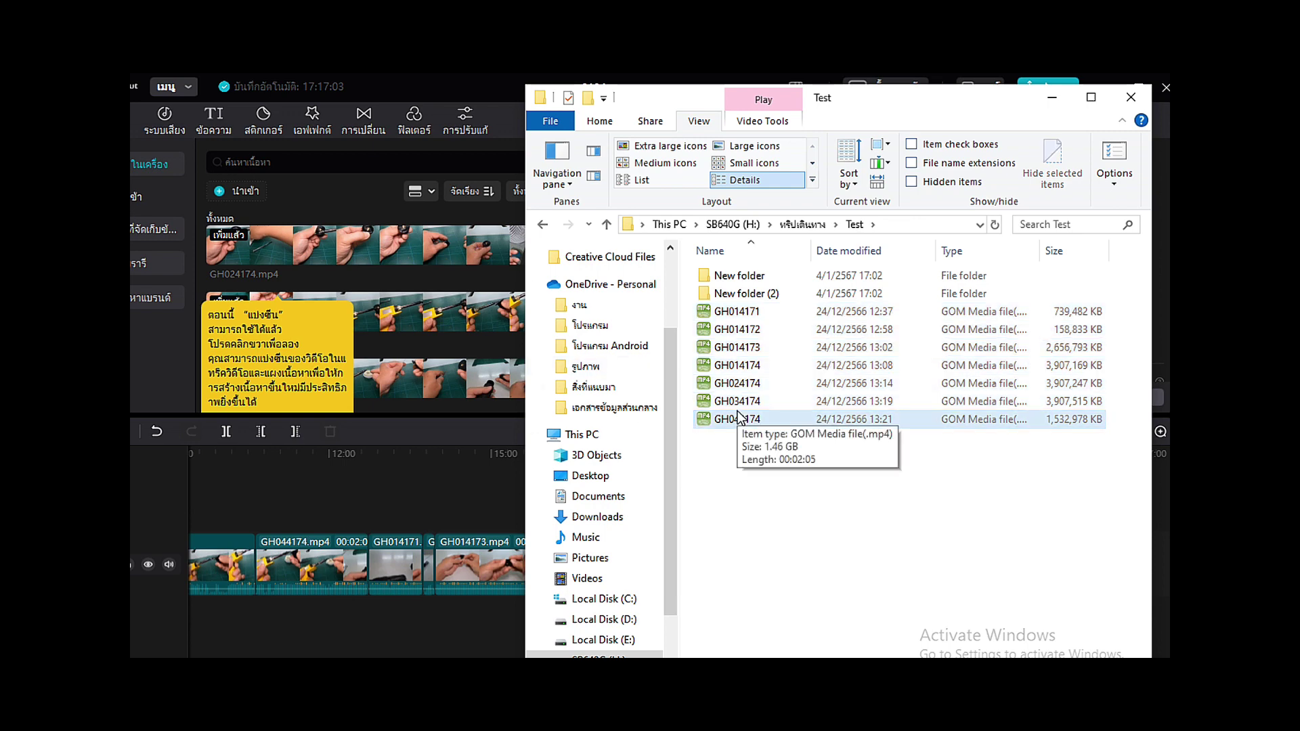
- Return to CapCut, check all the timeline clips as one selection, and move the playhead to the end at 00:22:53:24
{"action": "left_click", "coordinate": [394, 474]}
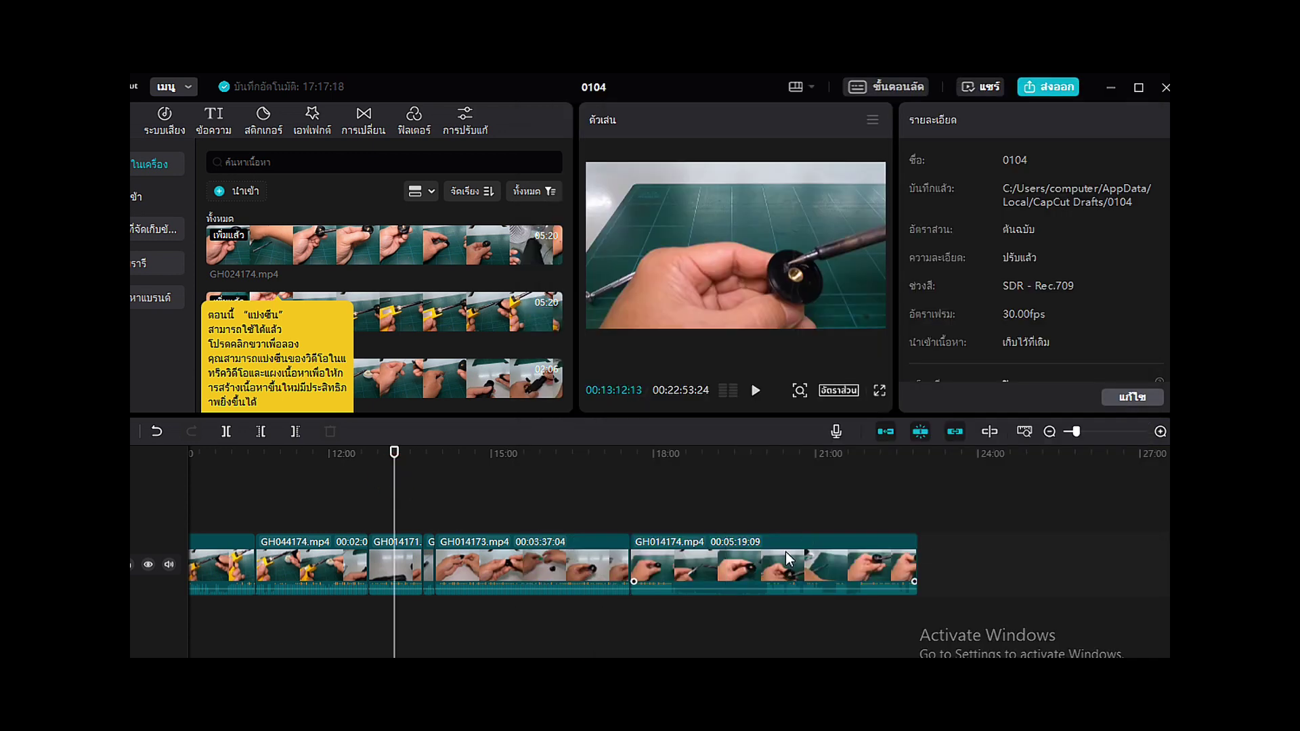
{"action": "left_click_drag", "start_coordinate": [226, 506], "coordinate": [1002, 602]}
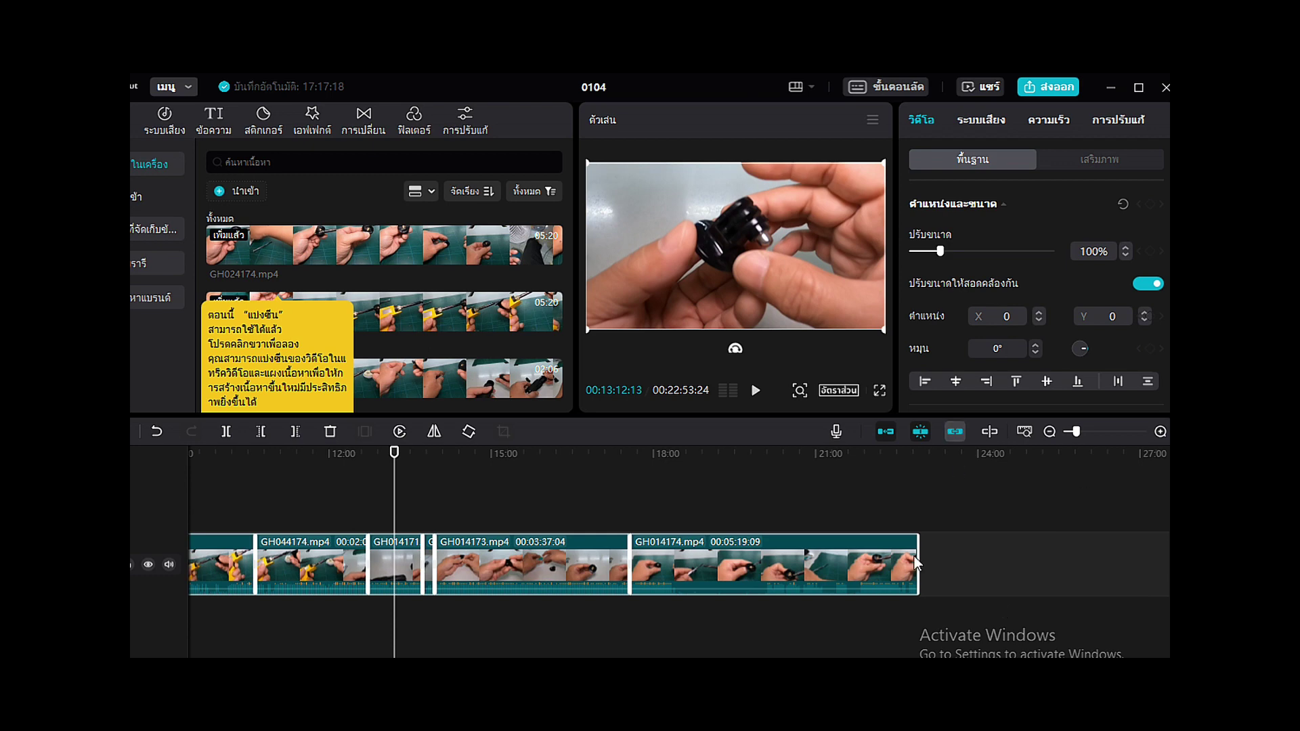
{"action": "left_click", "coordinate": [945, 509]}
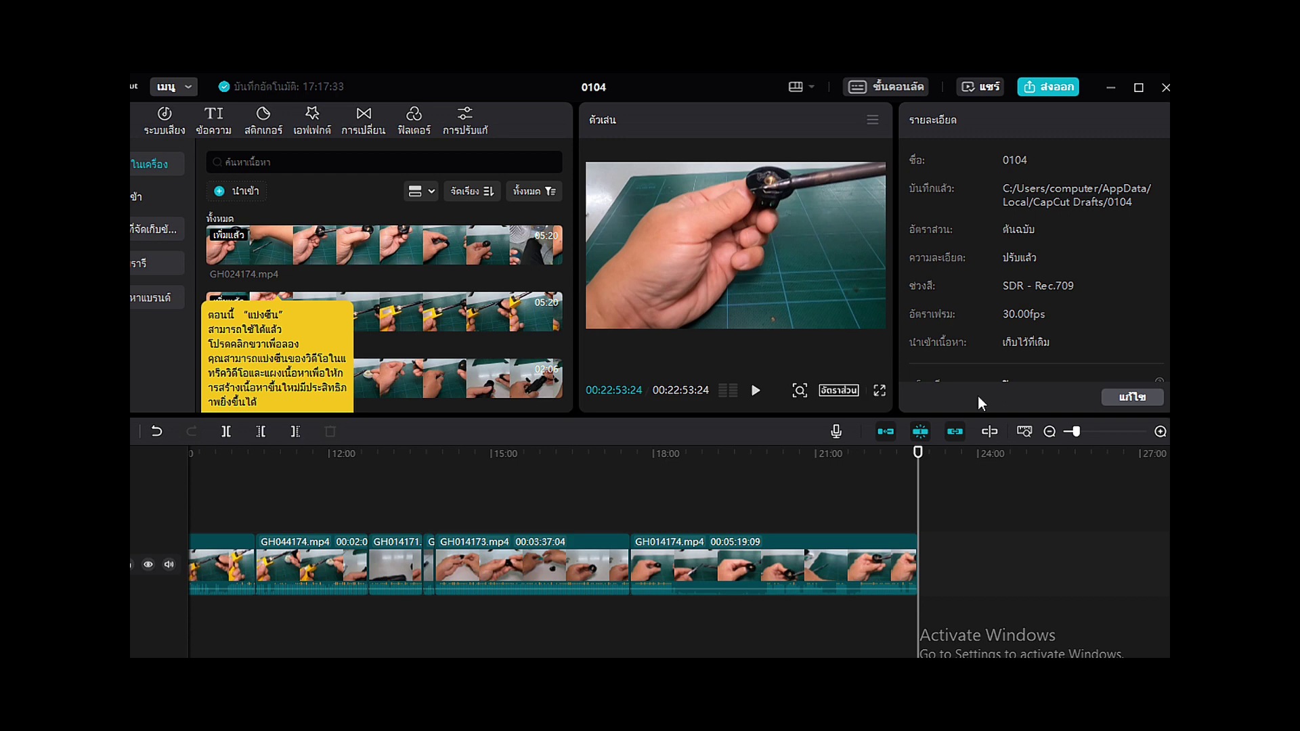
- Review the export settings and resolution options for project 0104, closing them without exporting
{"action": "left_click", "coordinate": [1043, 86]}
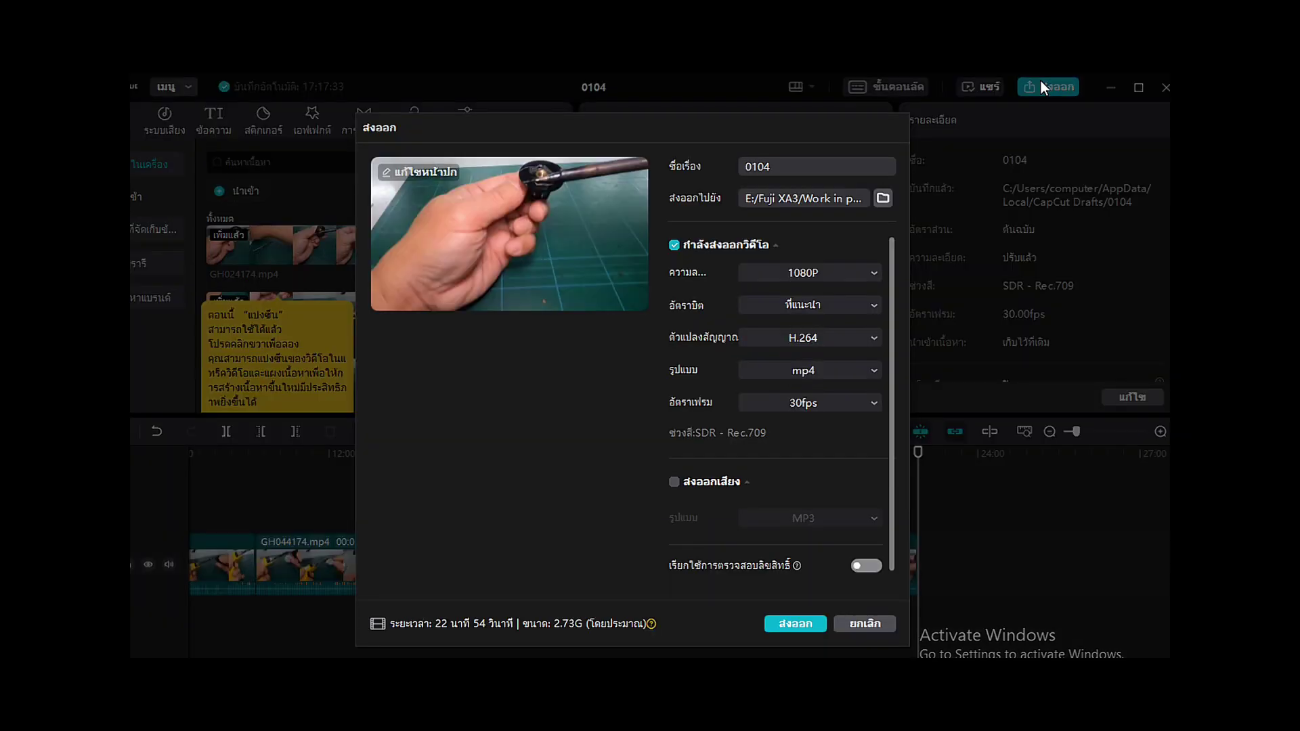
{"action": "left_click", "coordinate": [873, 274]}
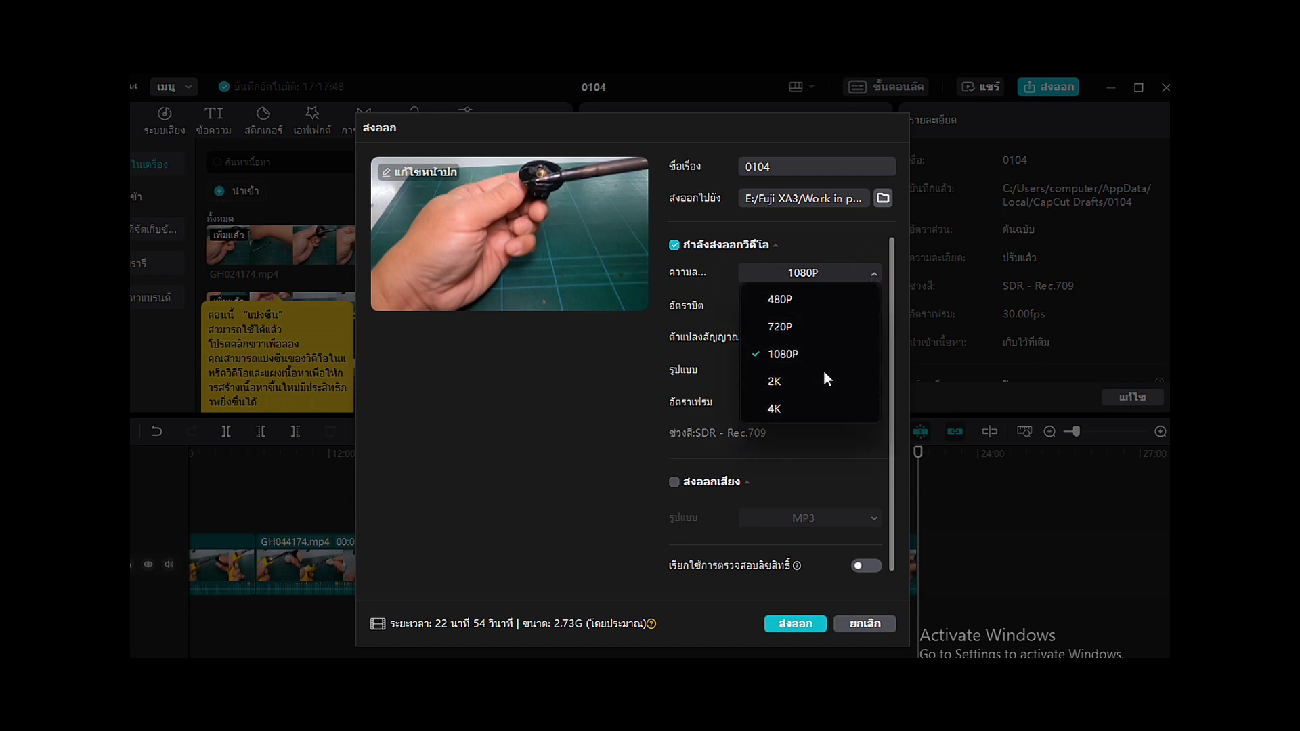
{"action": "left_click", "coordinate": [877, 628]}
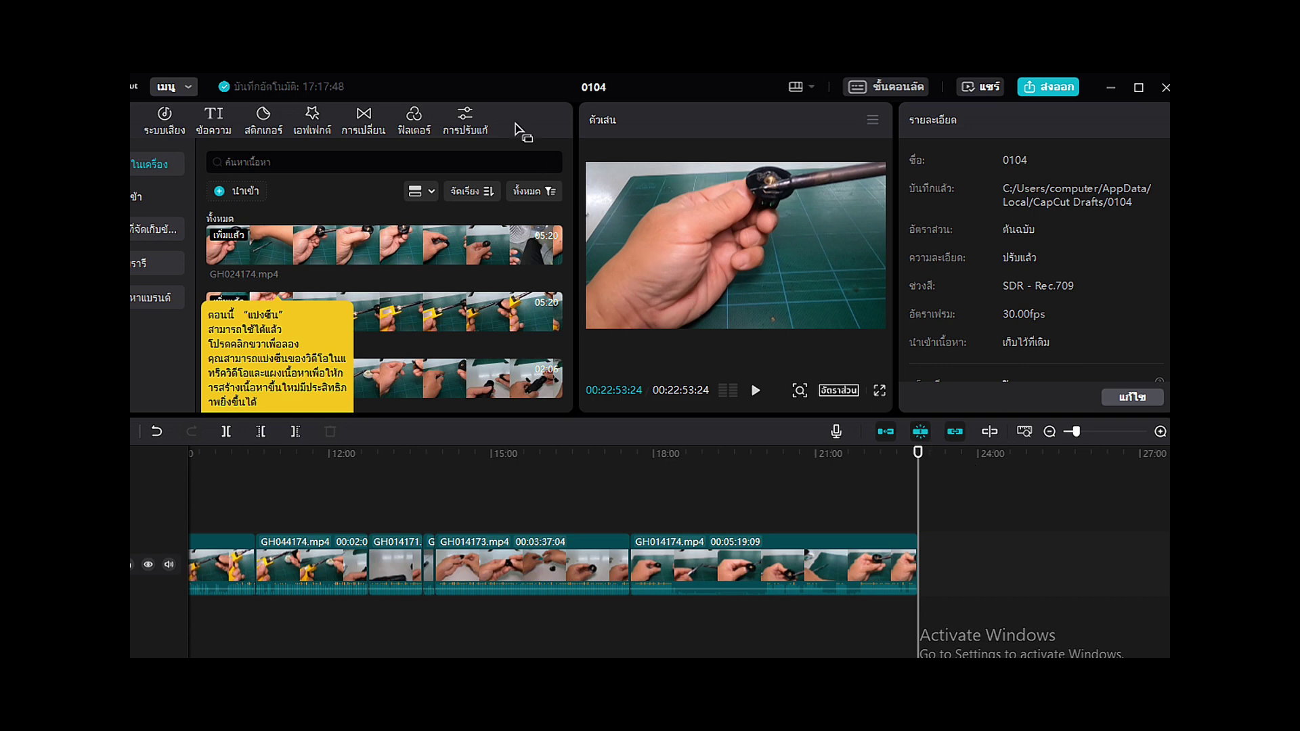
- Minimize the CapCut and File Explorer windows to show the desktop
{"action": "left_click_drag", "start_coordinate": [515, 91], "coordinate": [560, 95]}
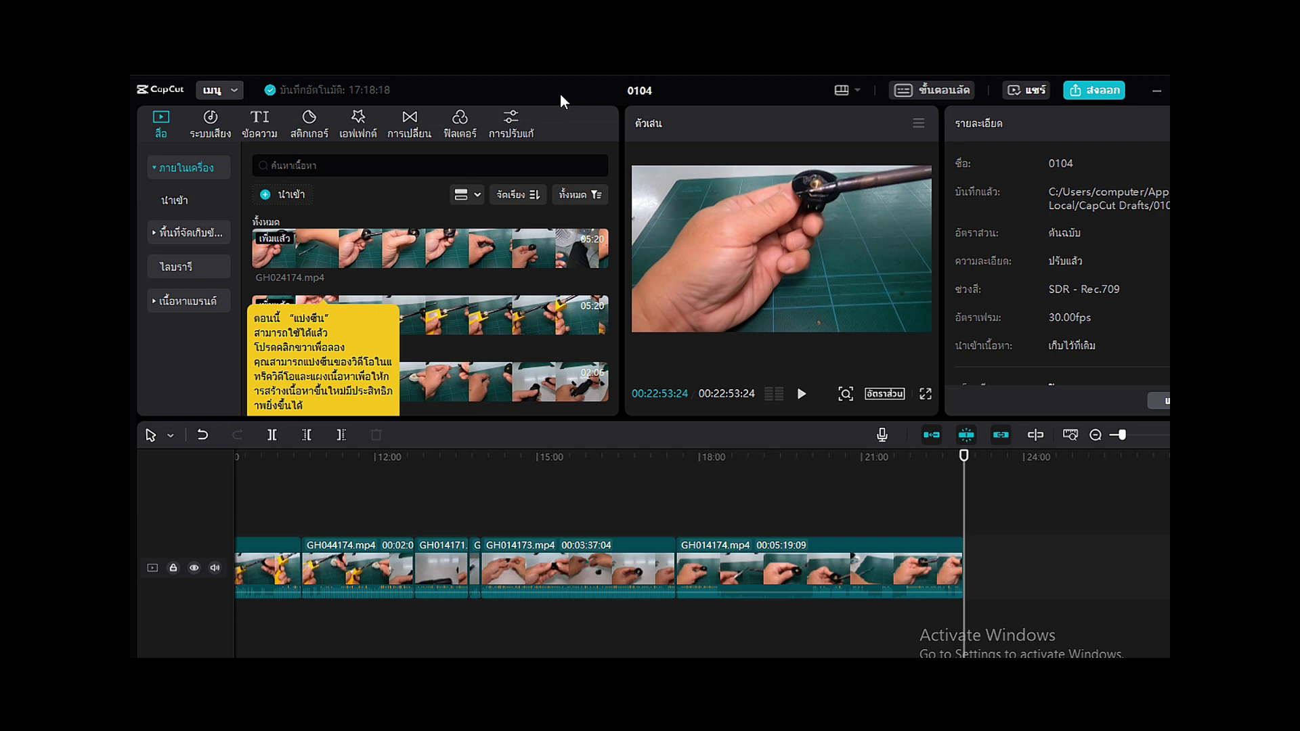
{"action": "left_click", "coordinate": [1155, 88]}
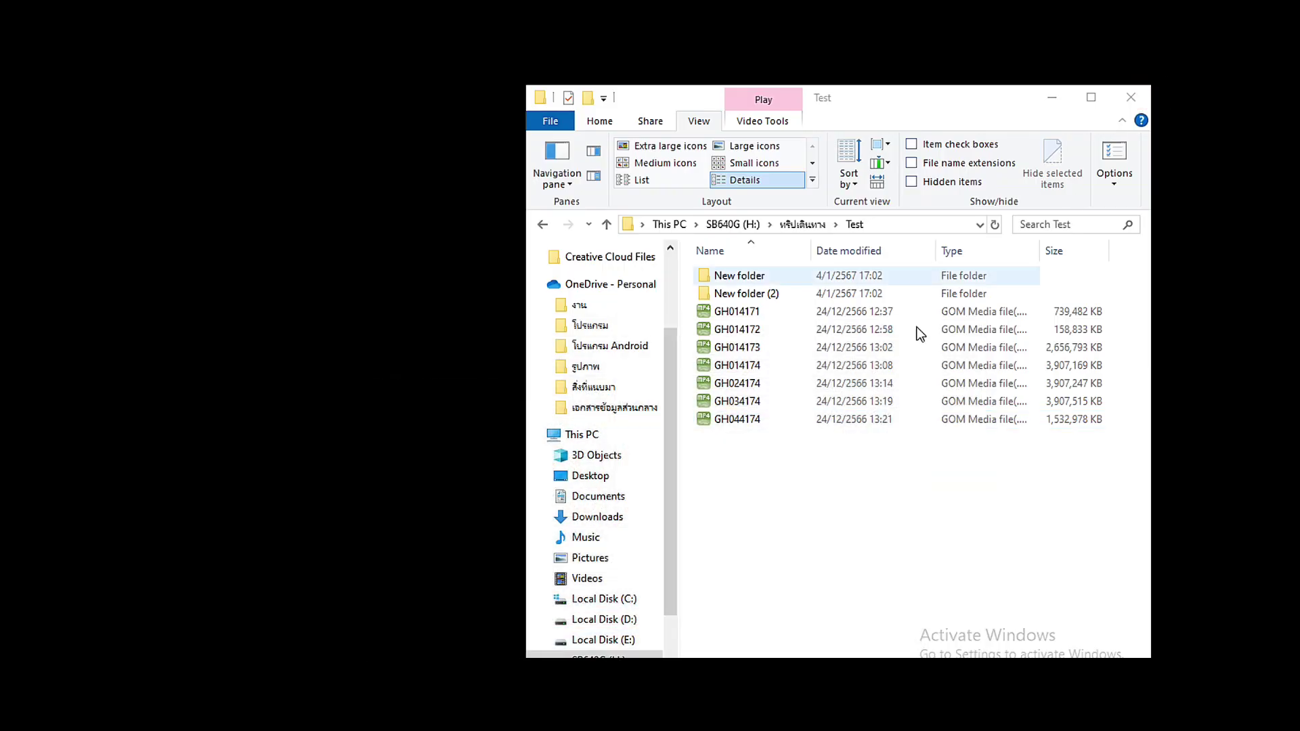
{"action": "left_click", "coordinate": [1055, 99]}
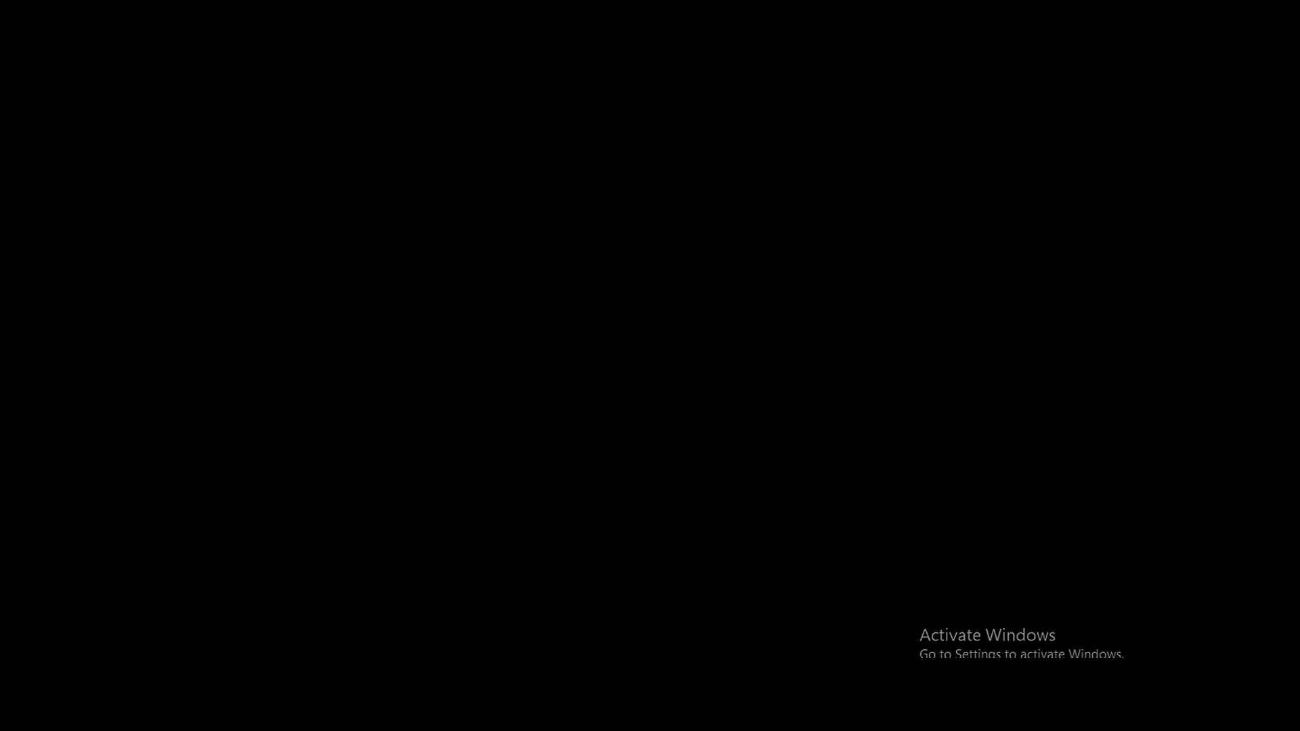
{"action": "left_click", "coordinate": [533, 517]}
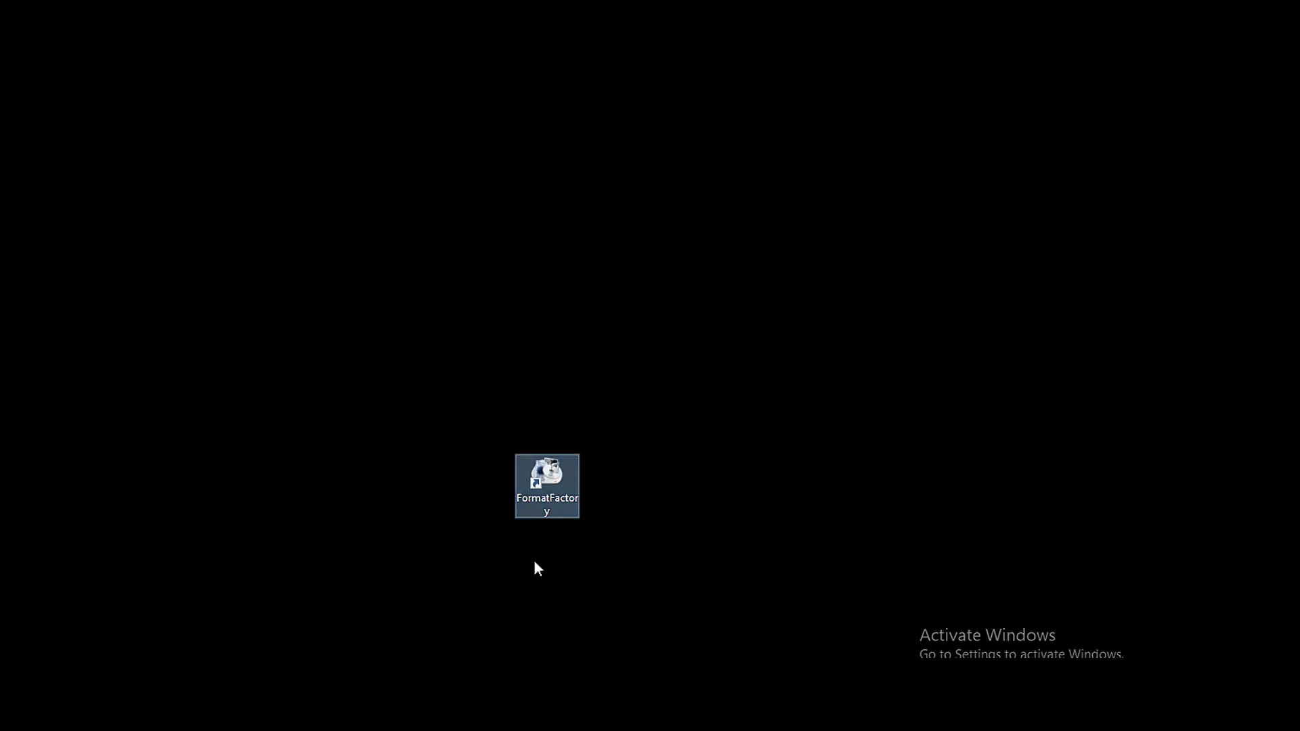
{"action": "left_click", "coordinate": [733, 528]}
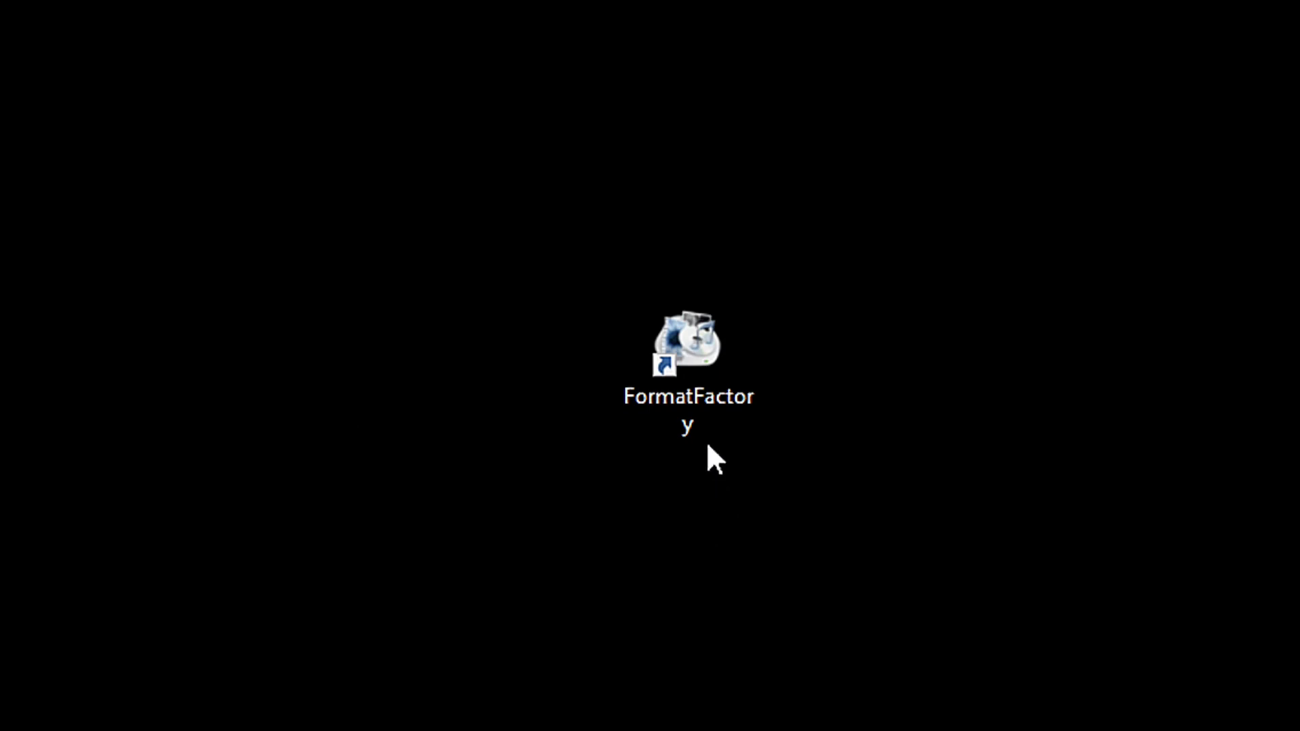
{"action": "mouse_move", "coordinate": [814, 730]}
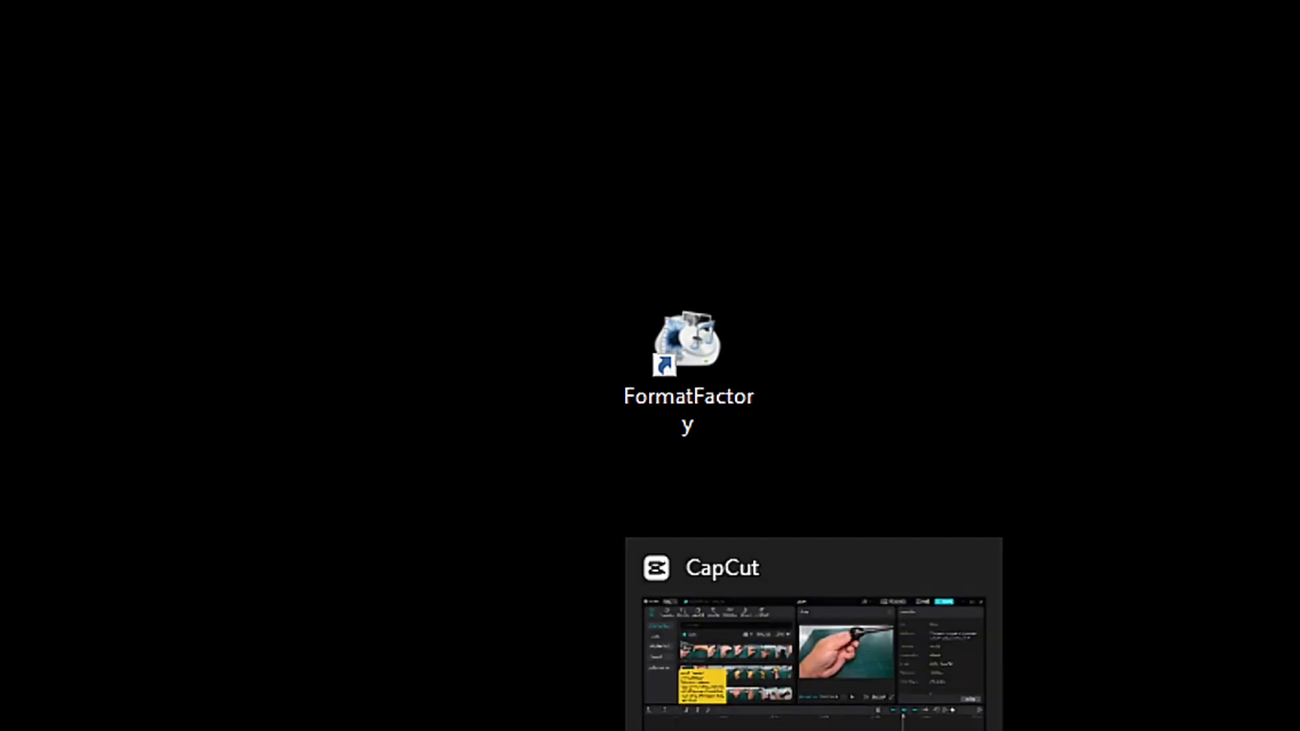